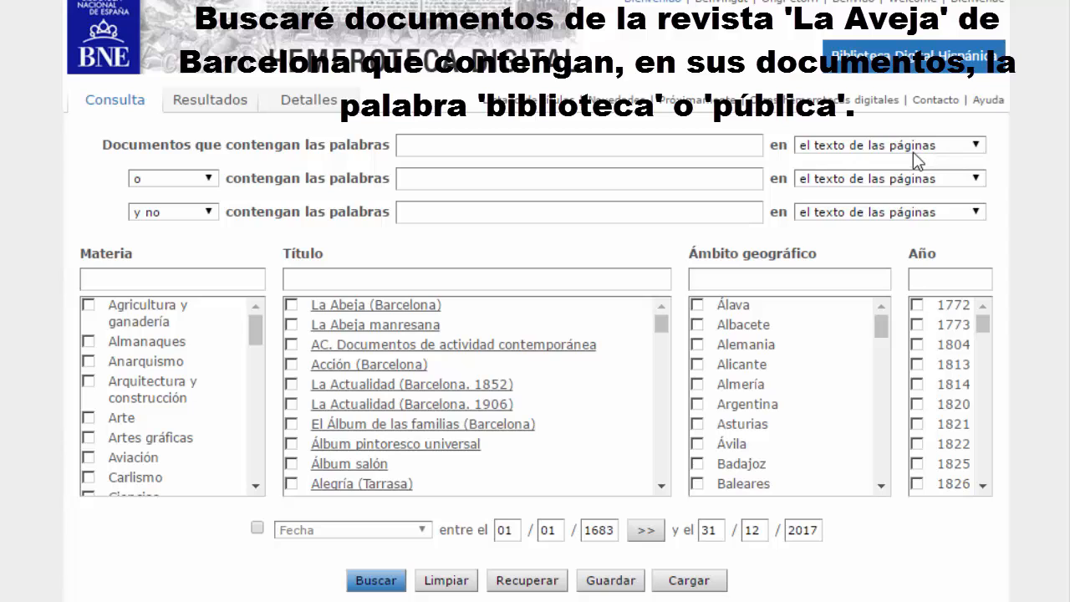
Step: Enter "biblioteca" as the first search word, looked up in the text of the pages
left_click(910, 147)
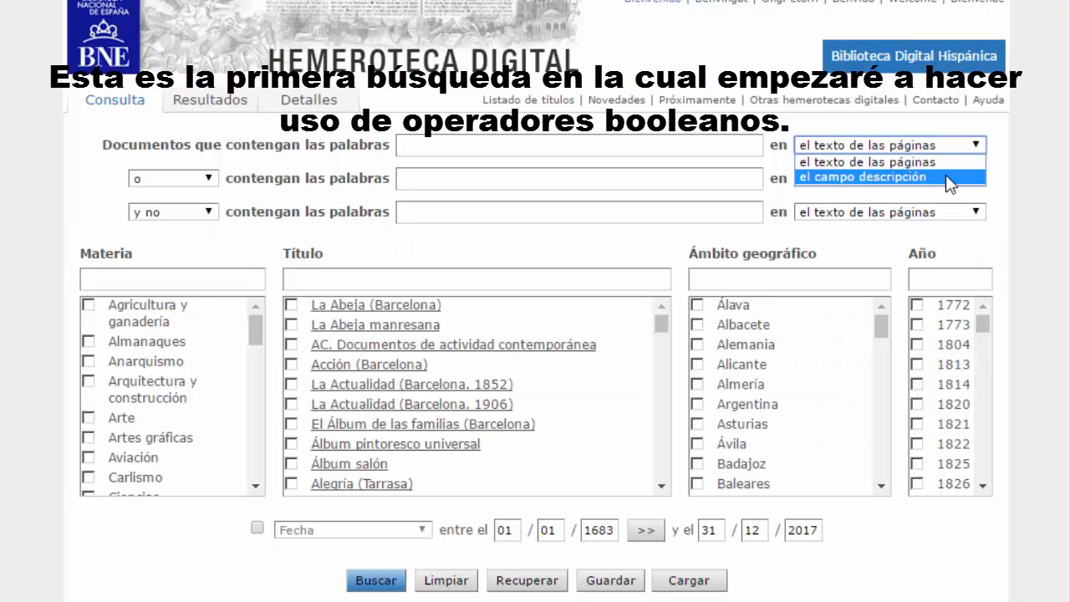
left_click(948, 142)
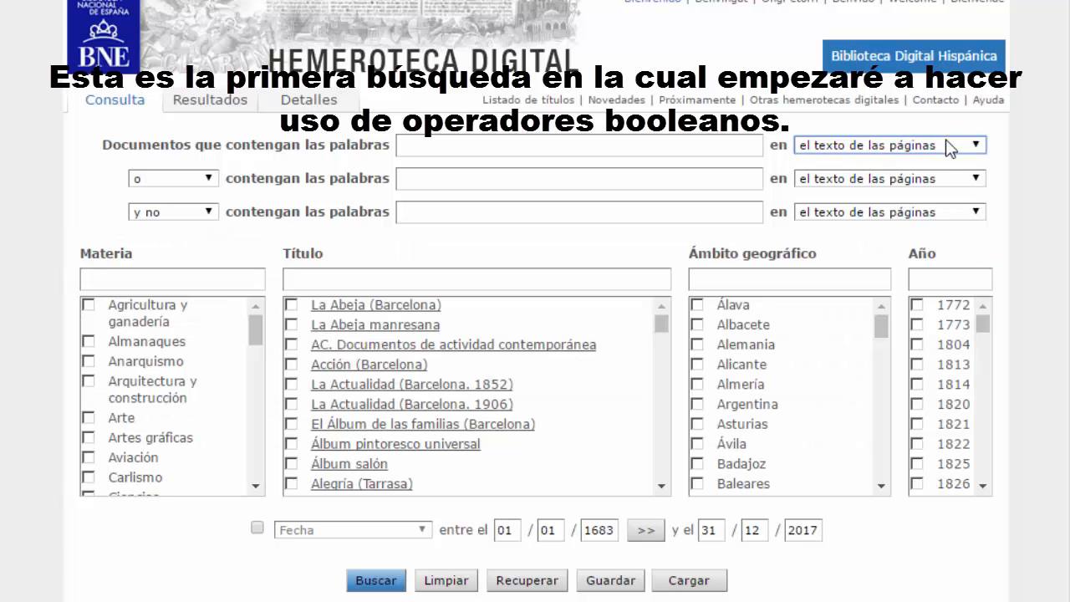
left_click(447, 138)
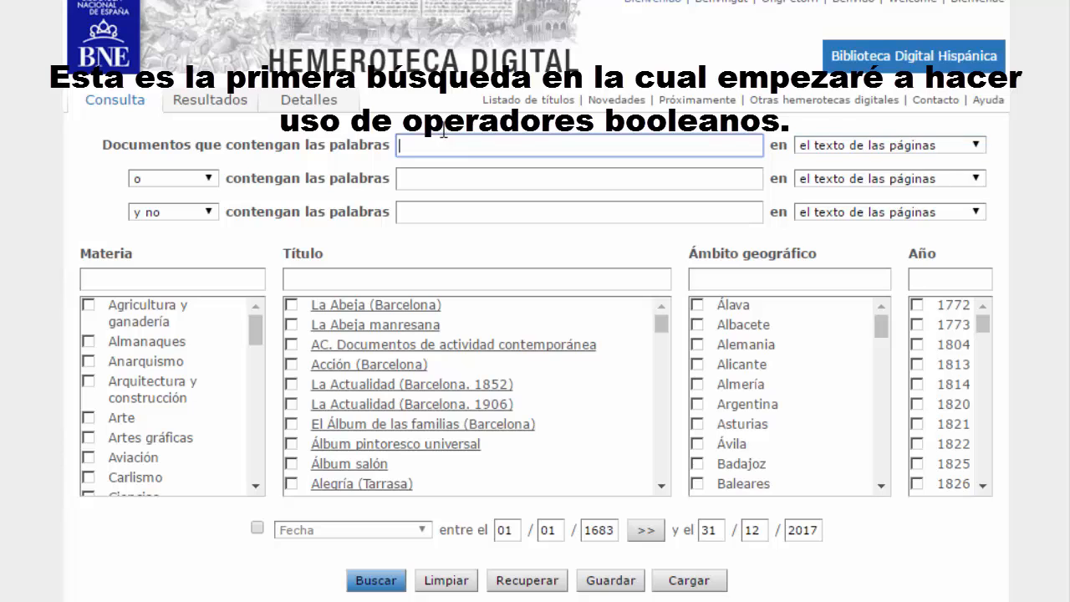
type("biblio")
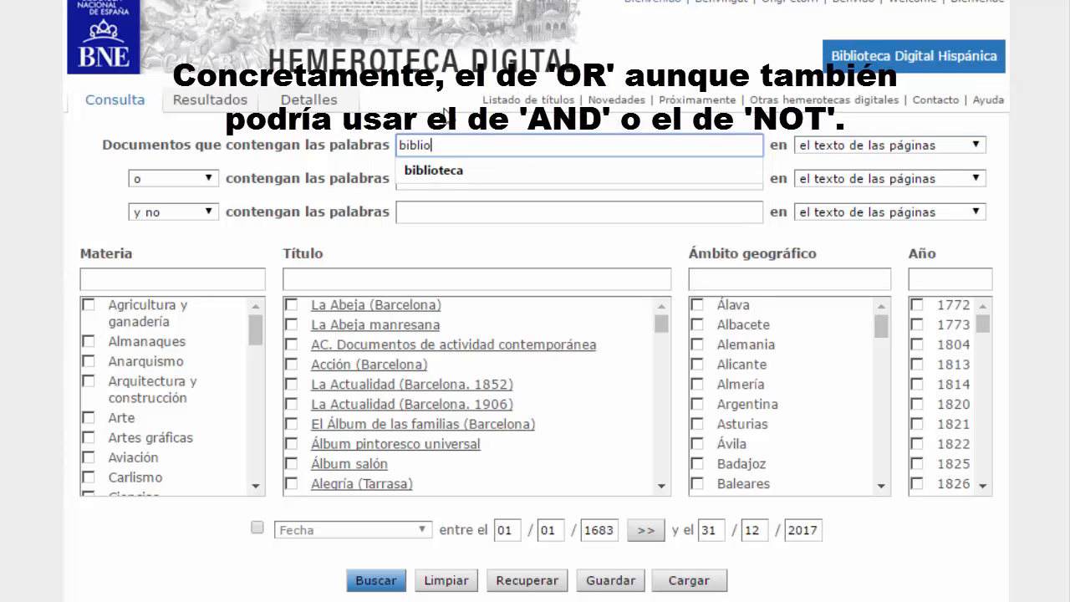
type("teca")
left_click(442, 123)
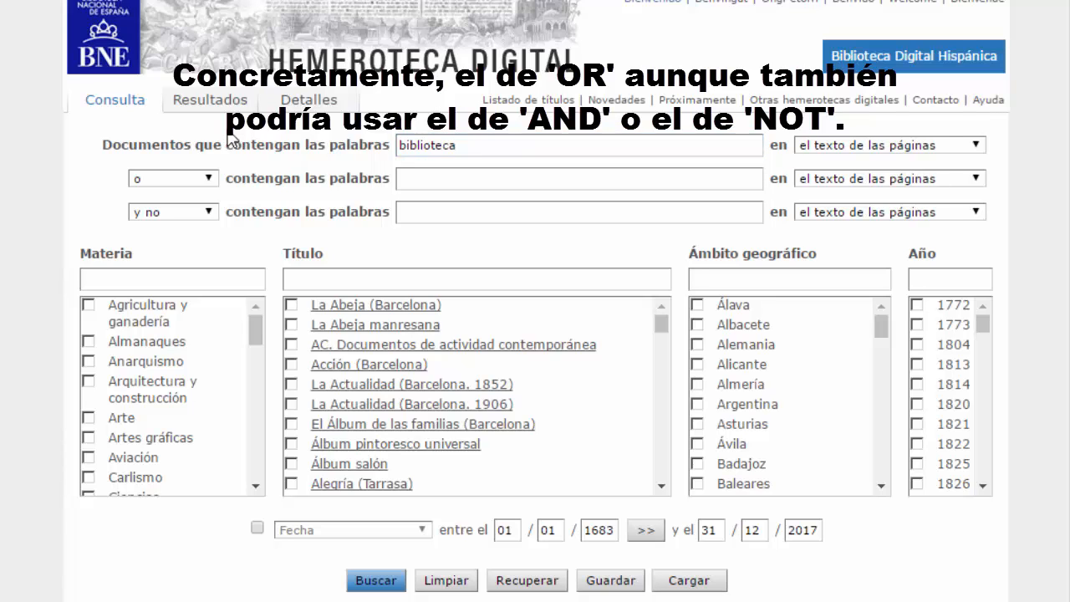
Step: Add "pública" as the second search word, combined with the operator "o"
left_click(211, 179)
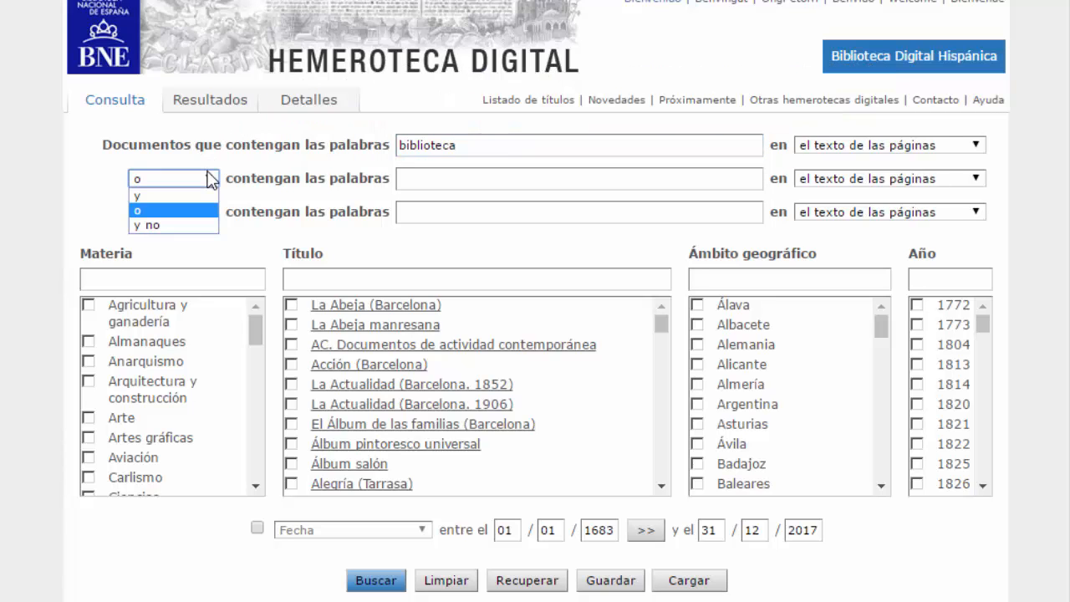
key("Tab")
type("pública")
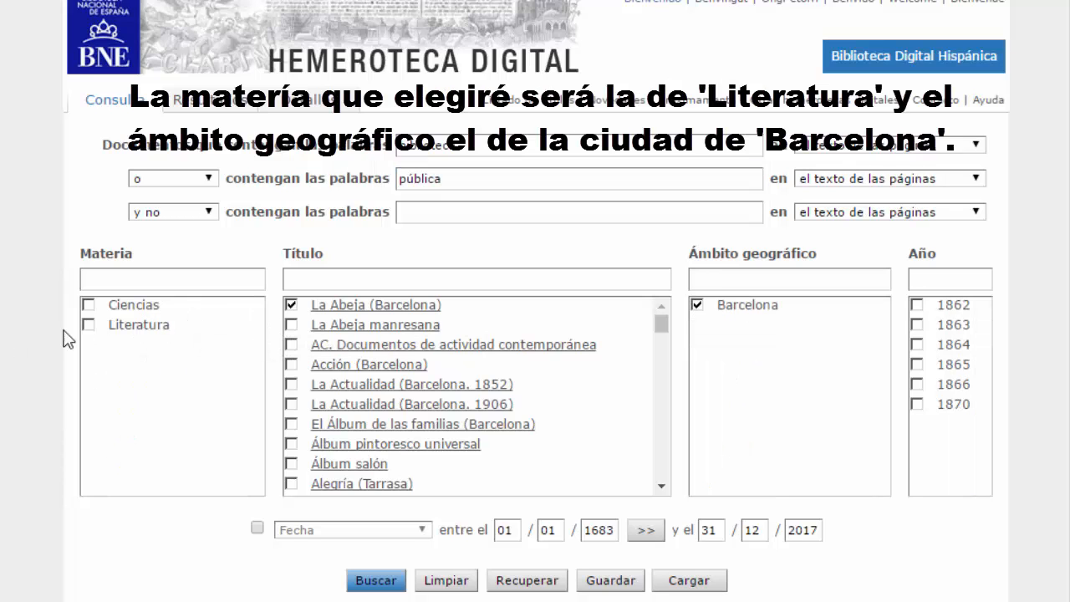
Step: Limit the search to La Abeja (Barcelona) under the subject Literatura, run it and look through the results
left_click(88, 324)
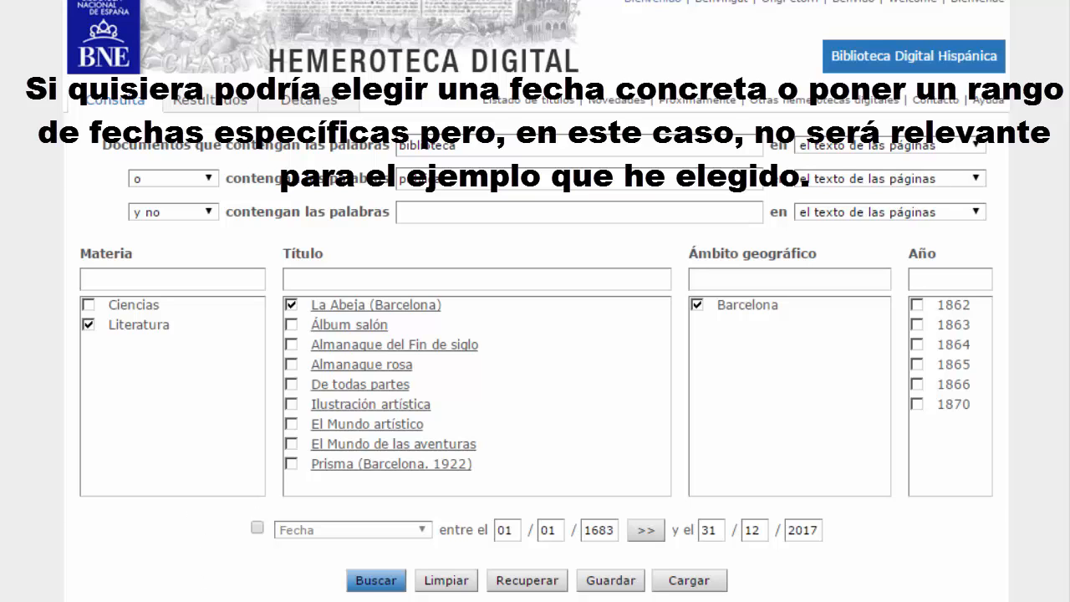
left_click(381, 583)
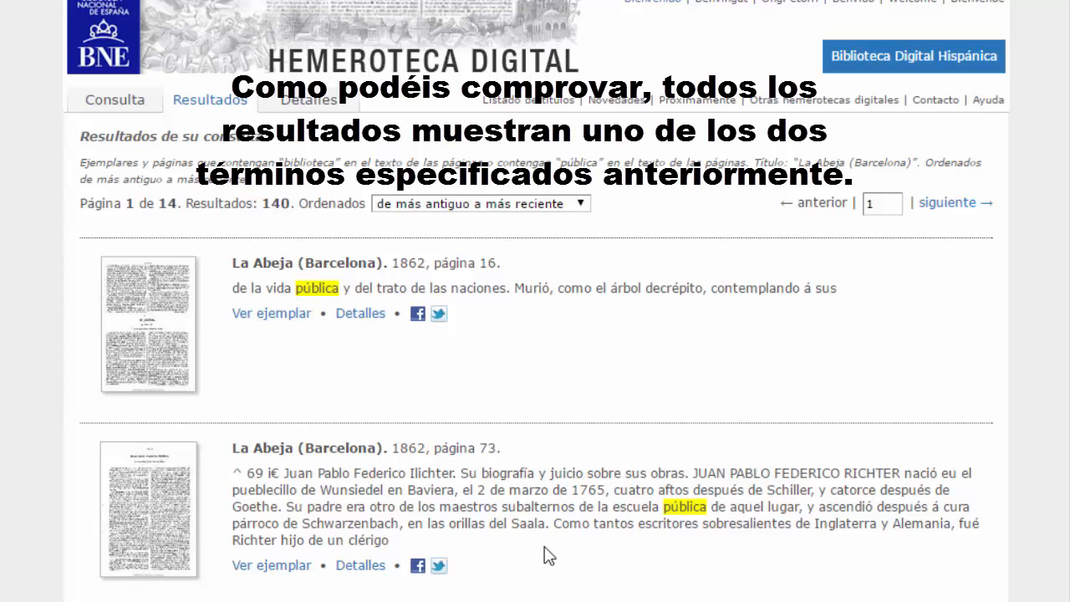
scroll(550, 554, "down", 8)
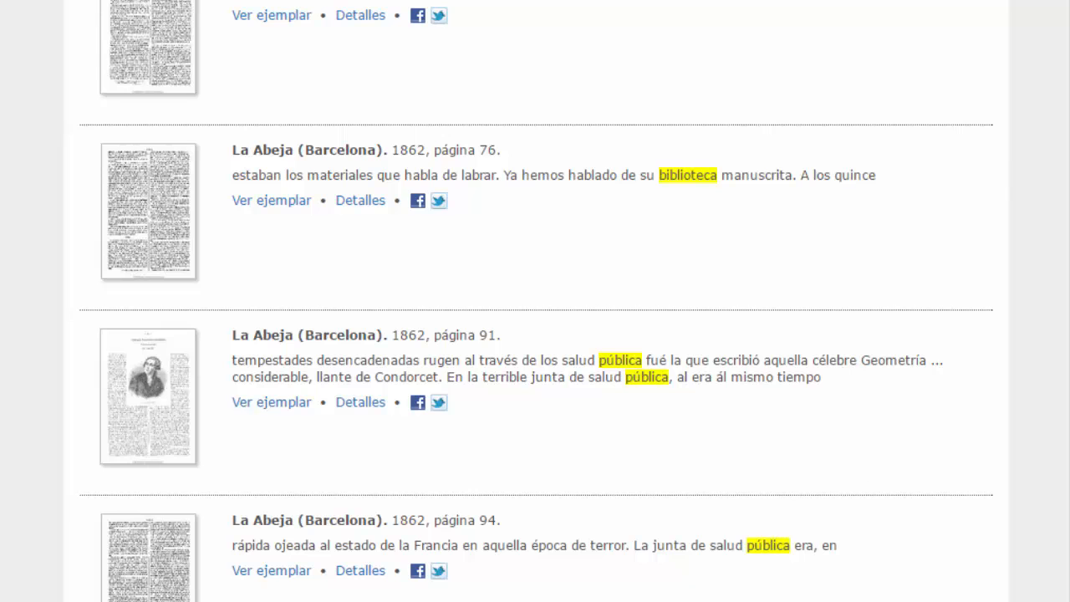
scroll(536, 301, "up", 10)
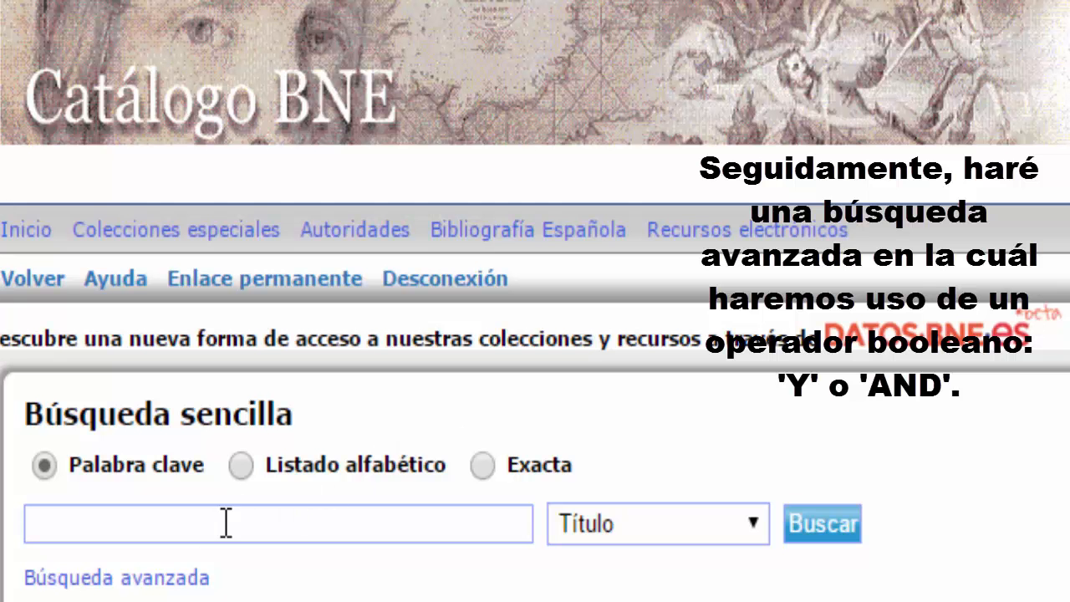
Step: Open the advanced search of the BNE catalogue and set author "Gabriel García Márquez" with the operator Y
left_click(158, 578)
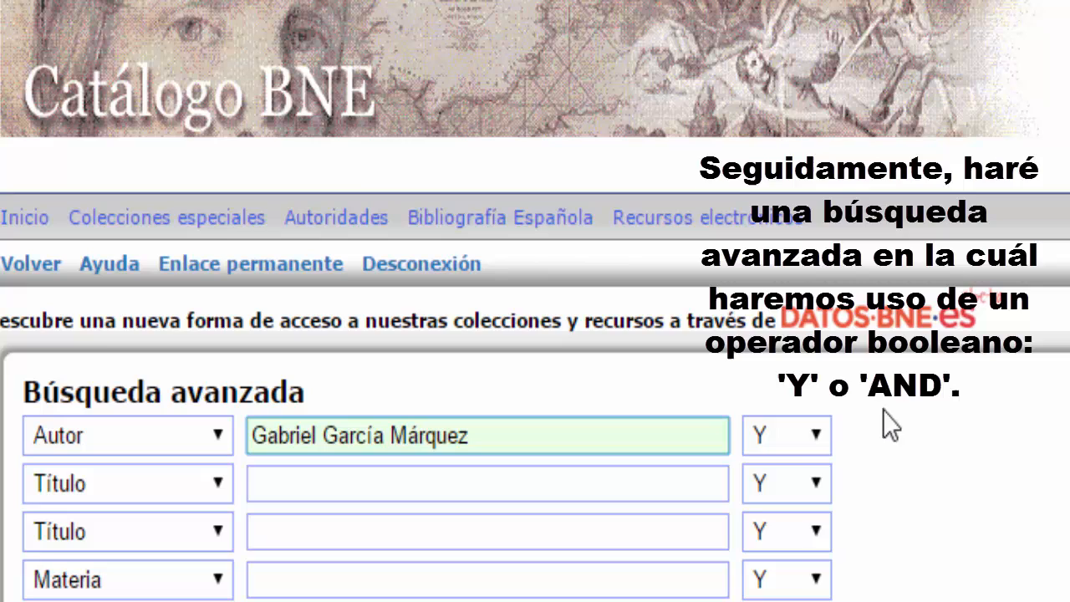
left_click(802, 437)
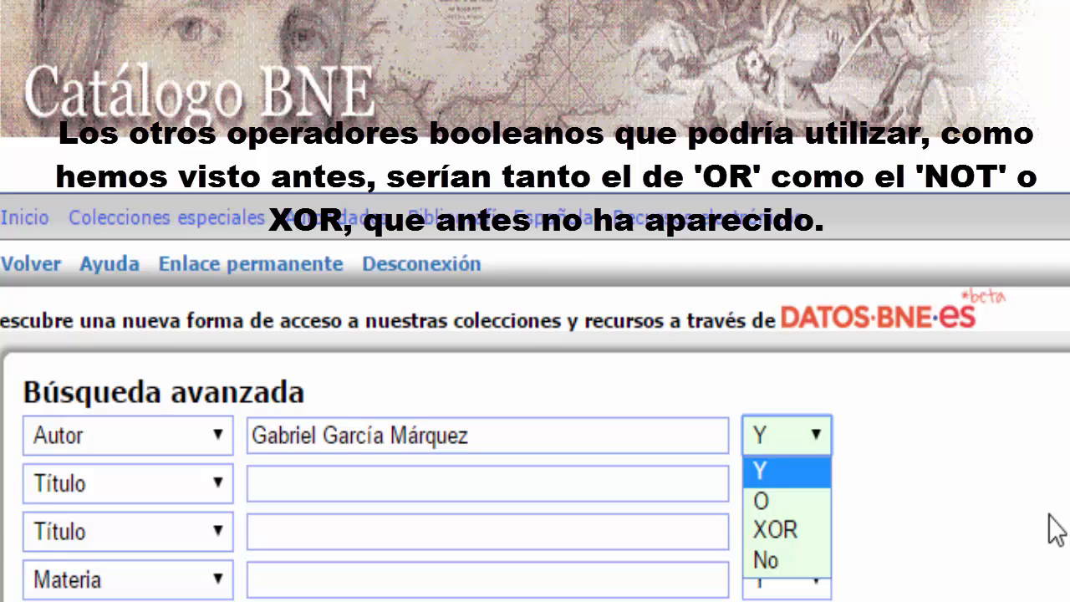
left_click(783, 437)
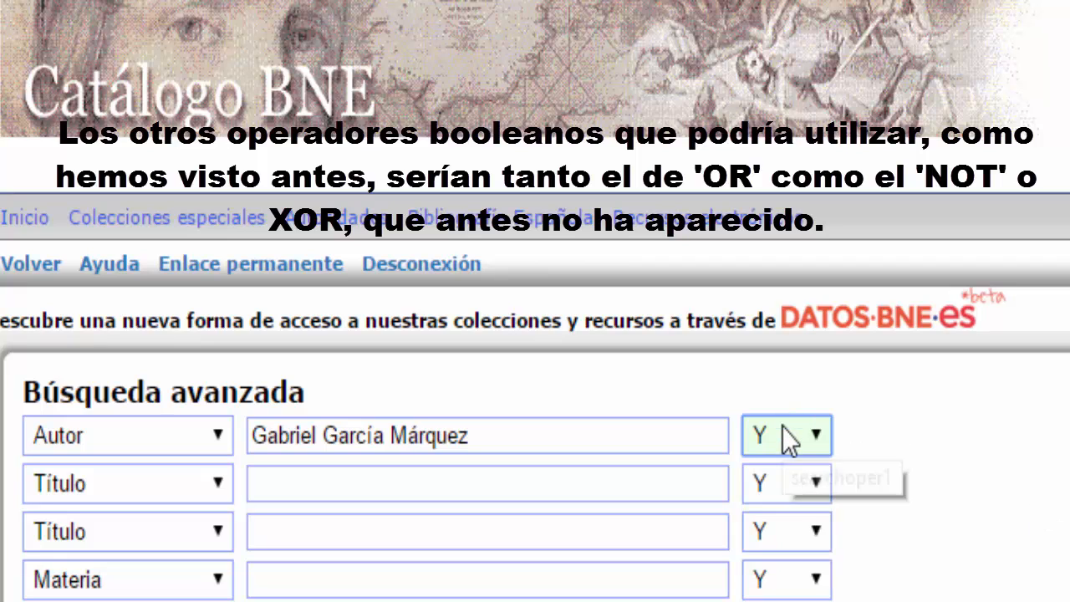
Step: Enter "Cent anys de solitud" as the title in the first title row of the advanced search
left_click(321, 483)
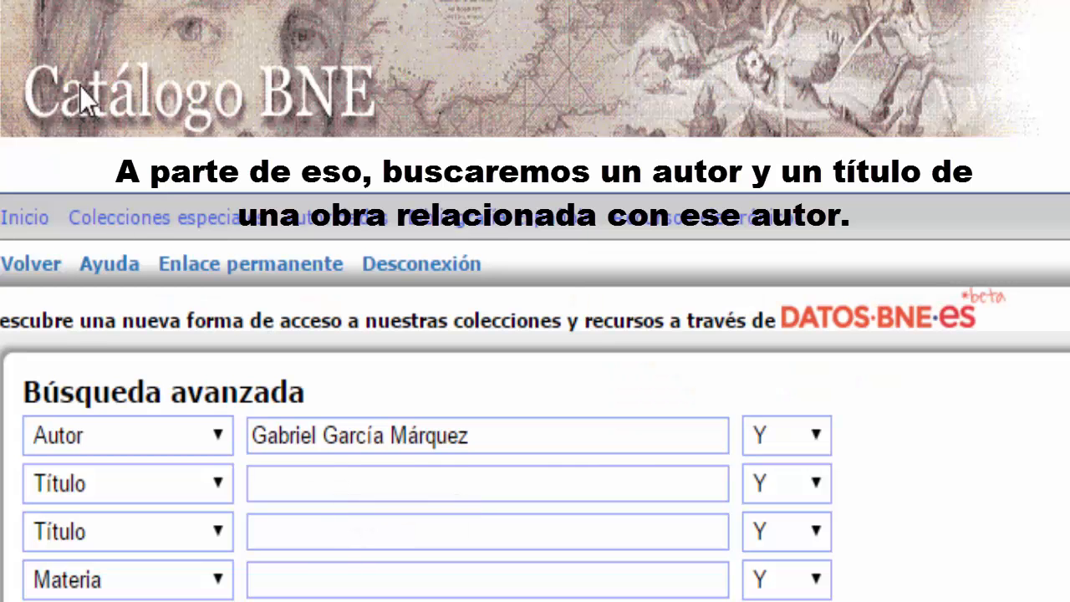
left_click(301, 478)
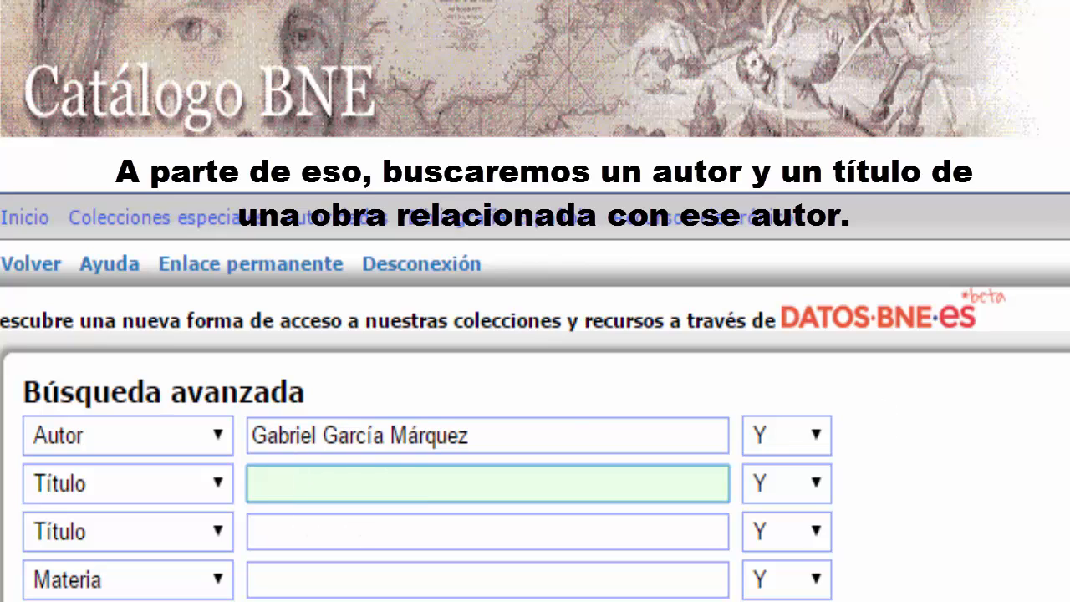
type("Cen")
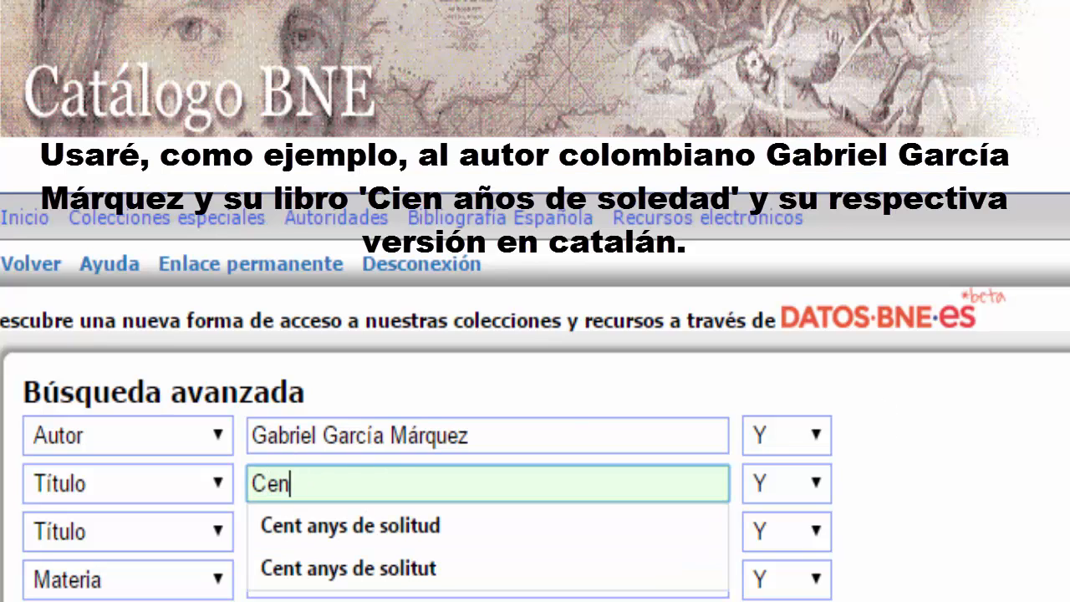
type("t any")
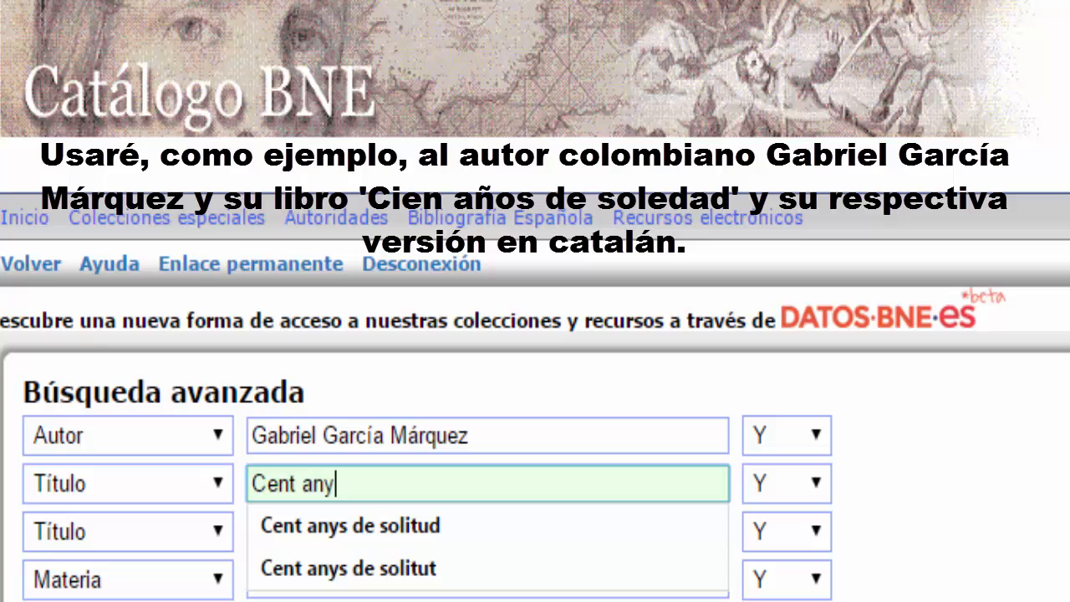
type("s de solitud")
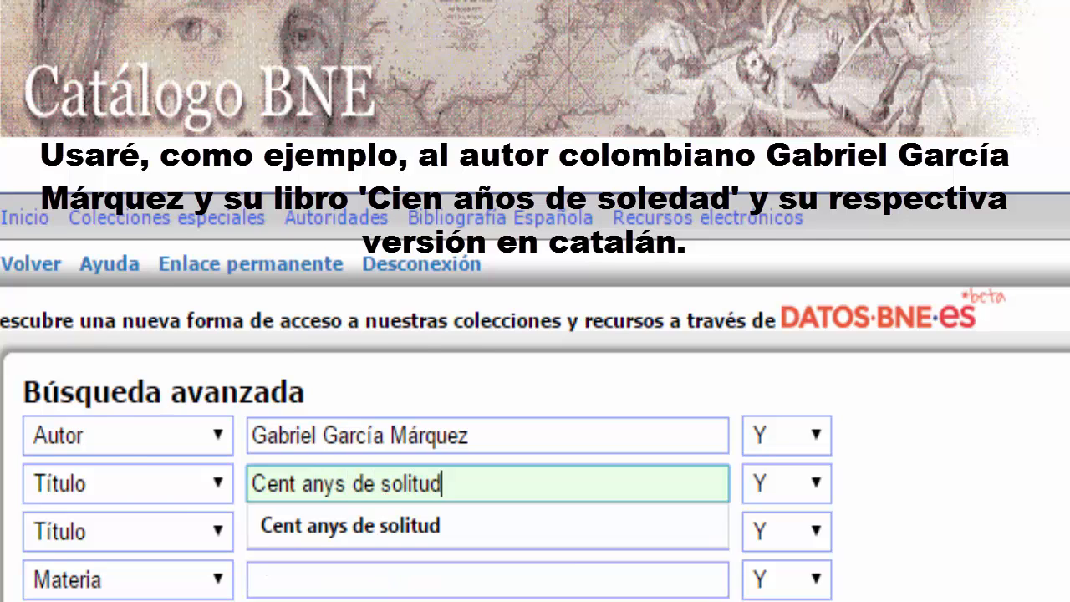
left_click(472, 367)
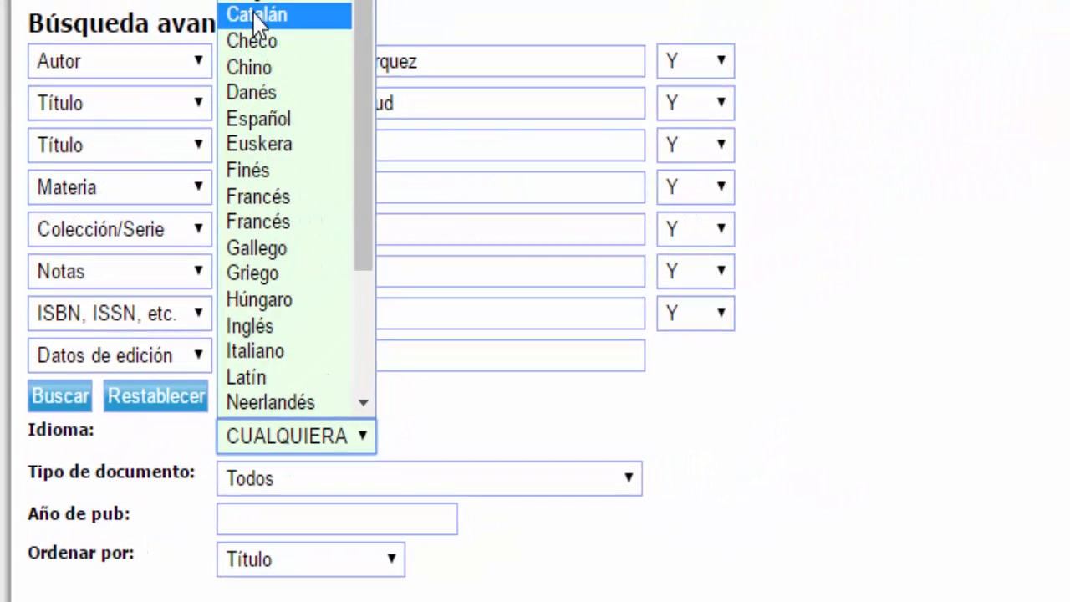
Step: Set the search language to Catalán and sort the results by Título
left_click(255, 15)
left_click(361, 573)
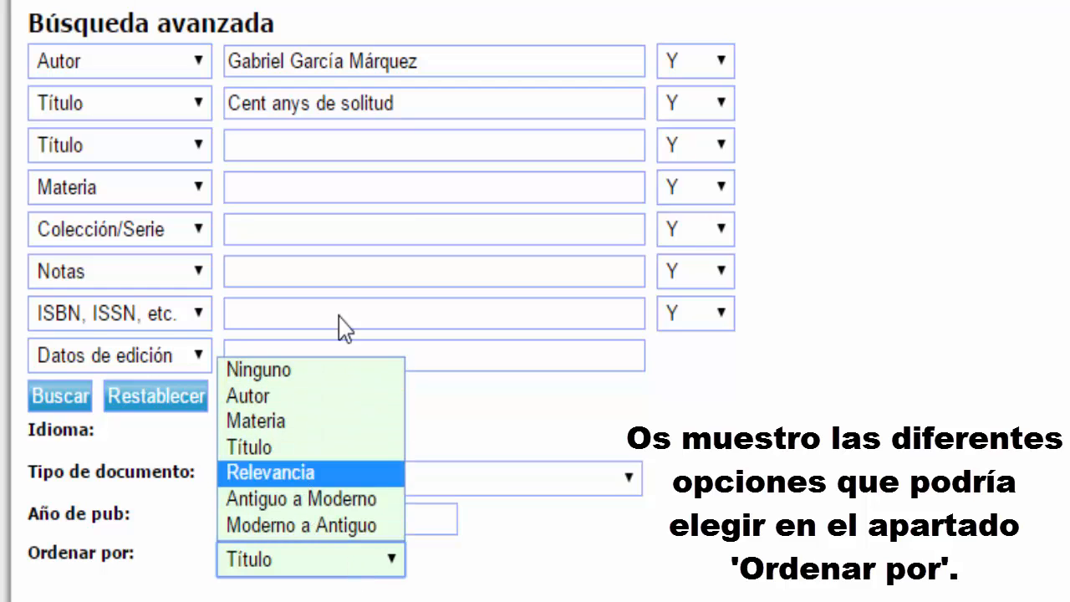
left_click(331, 449)
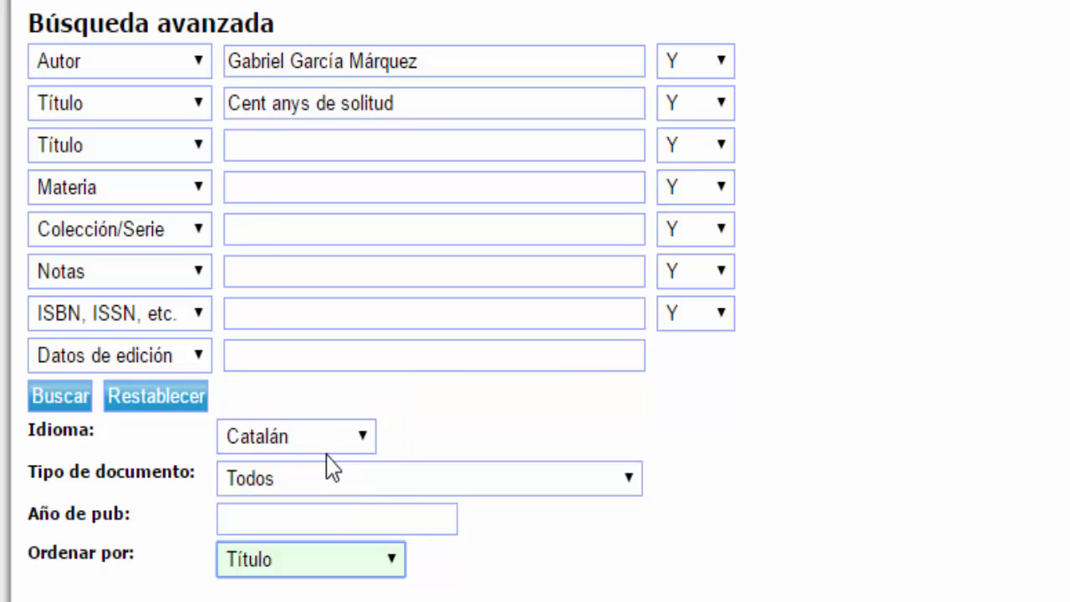
left_click(431, 433)
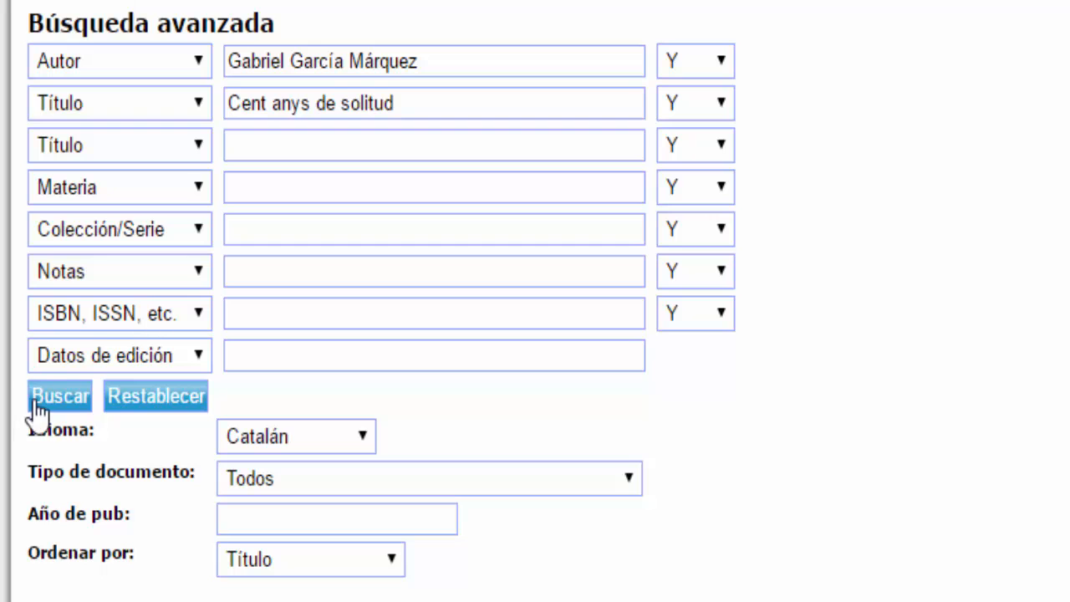
Step: Run the advanced search and open the catalogue record of the 1970 edition of Cent anys de solitud
left_click(60, 396)
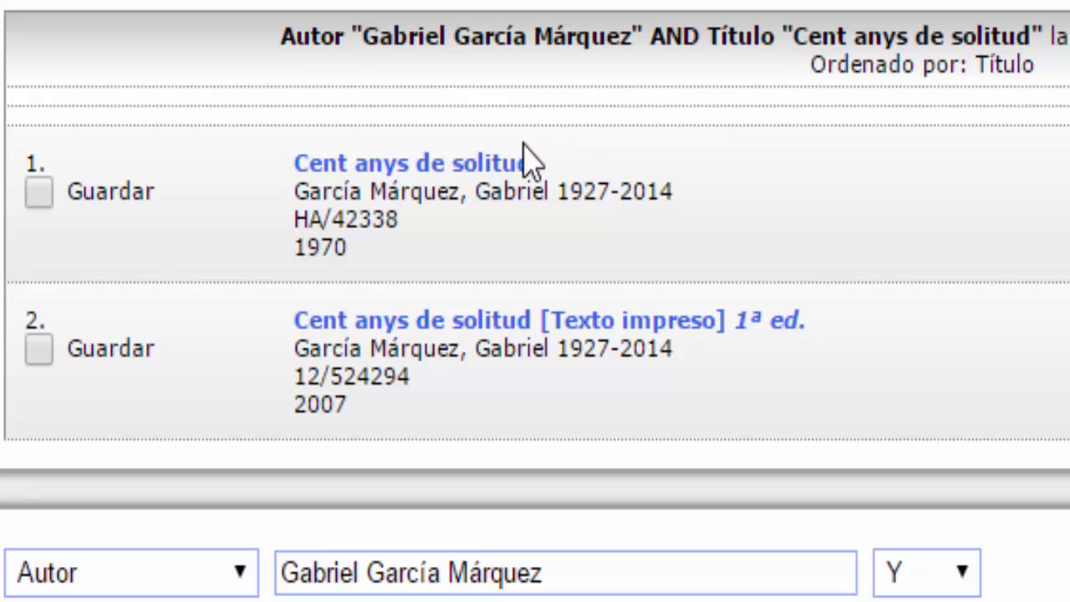
left_click(480, 170)
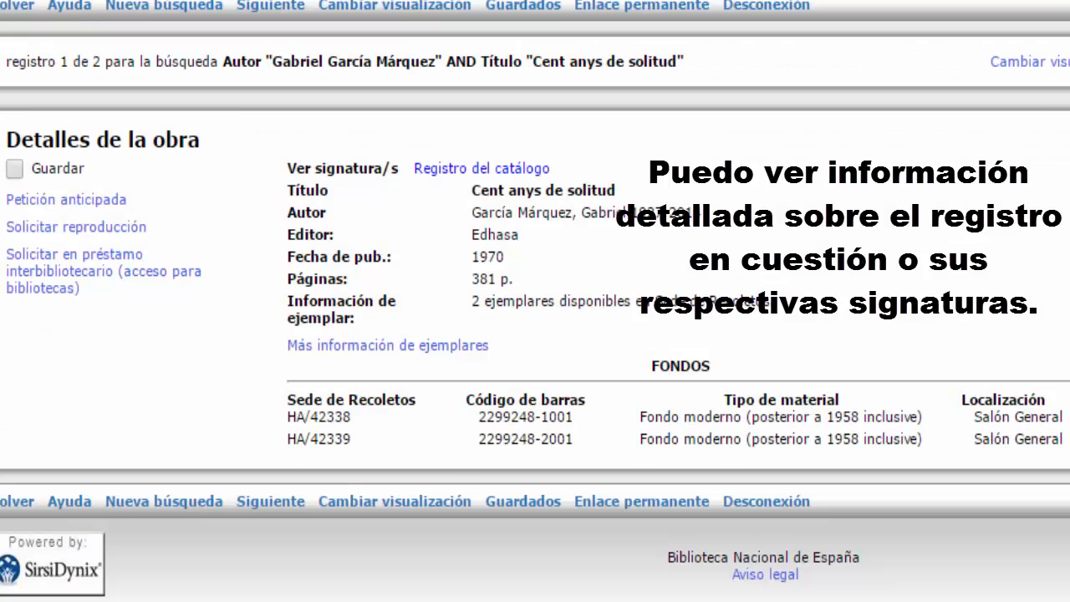
left_click(493, 169)
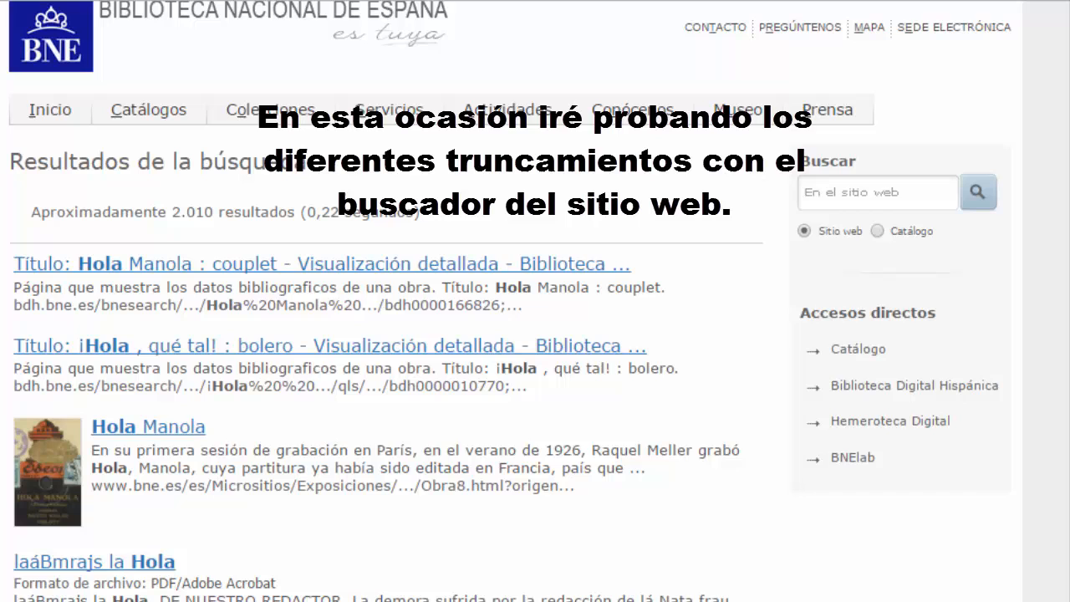
Step: Search the Biblioteca Nacional de España website for "Adiós" and examine the first result's title
left_click(879, 199)
type("Adi")
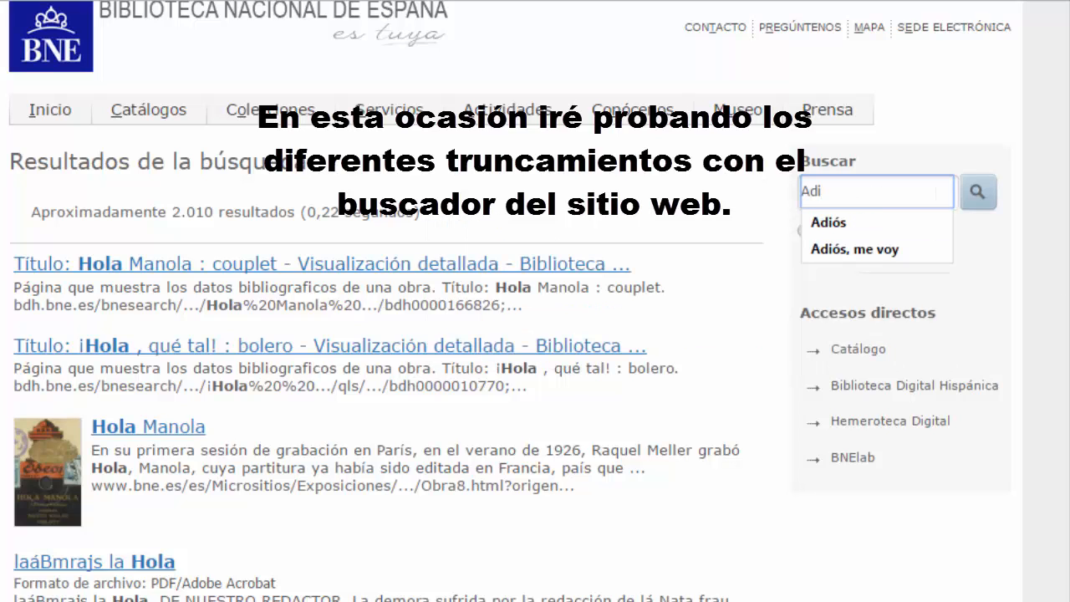
type("ós")
left_click(982, 201)
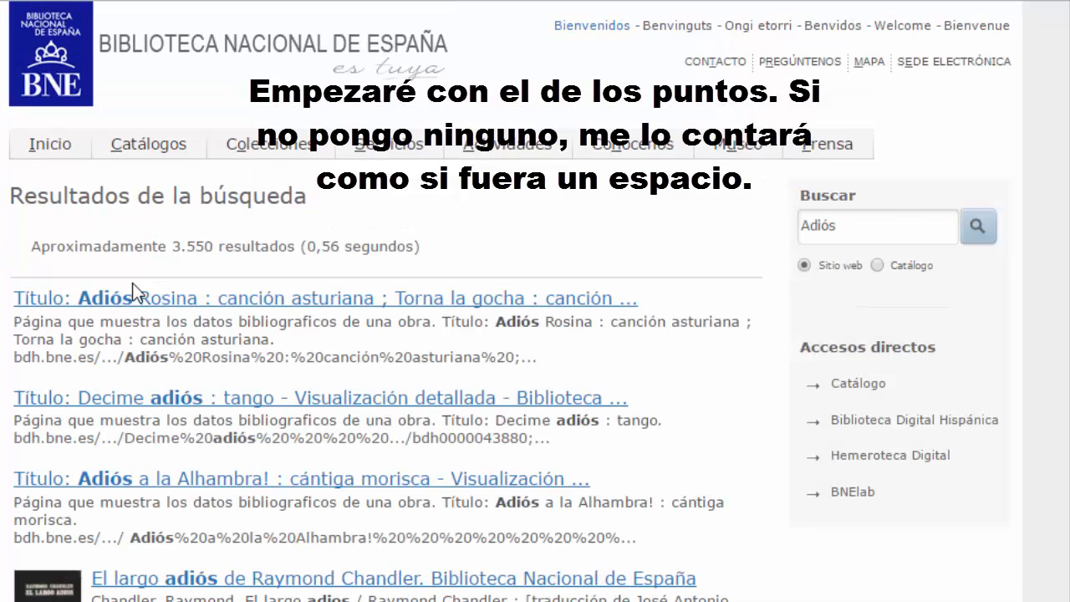
left_click_drag(132, 282, 129, 275)
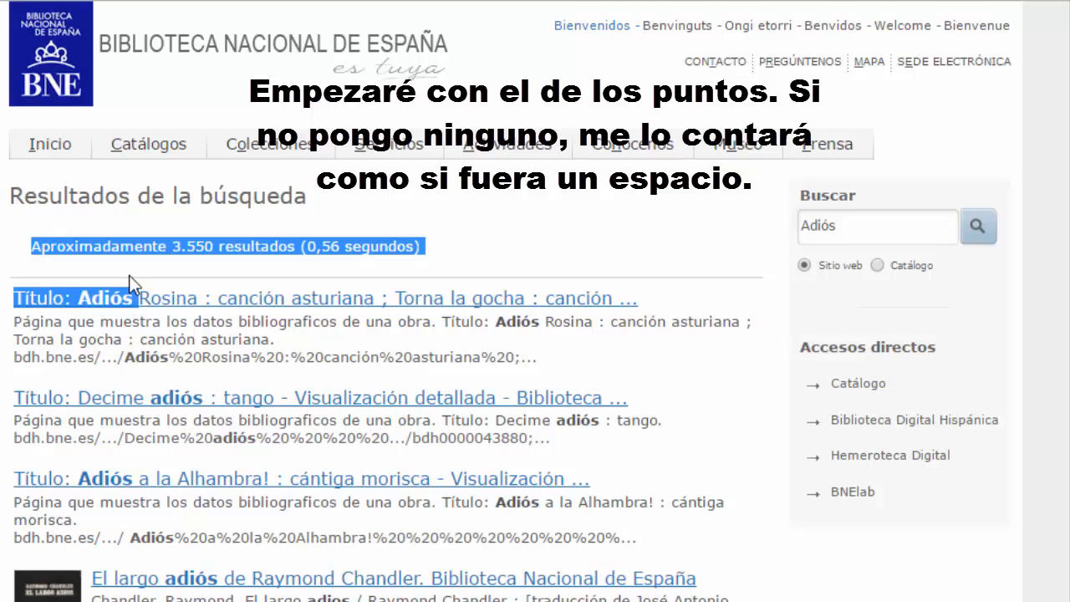
left_click(129, 275)
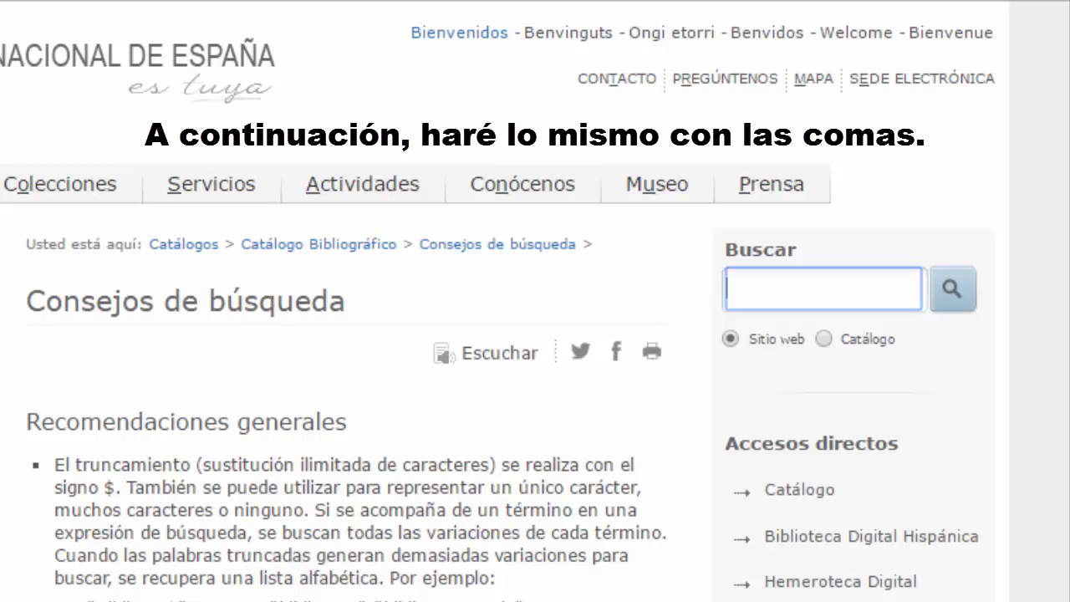
Step: Search the website for the phrase with a comma "Adiós, me voy" and look through the results
type("Adiós, me voy")
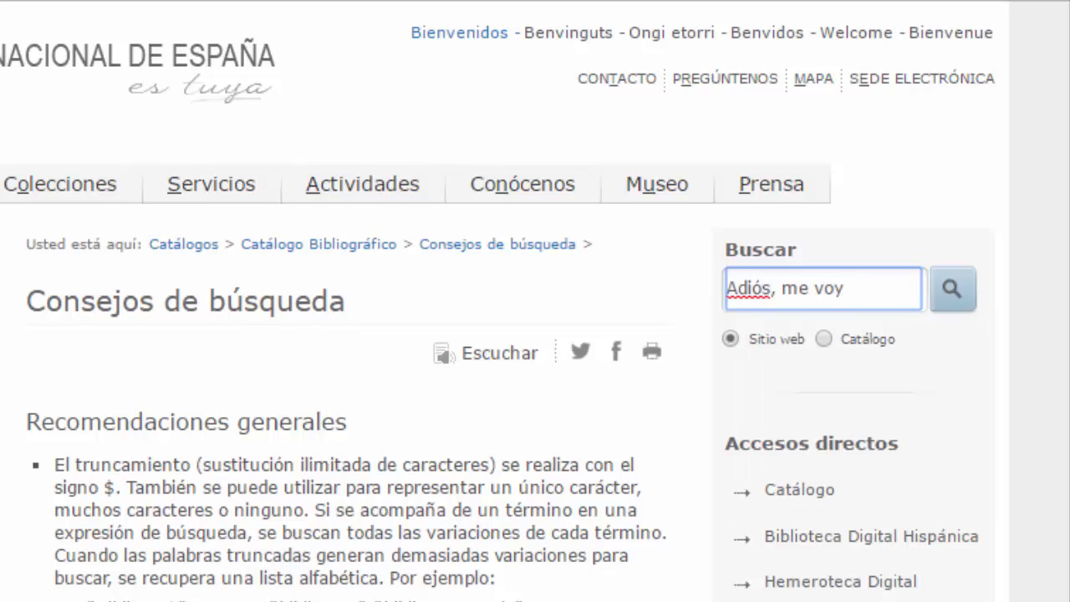
key("Return")
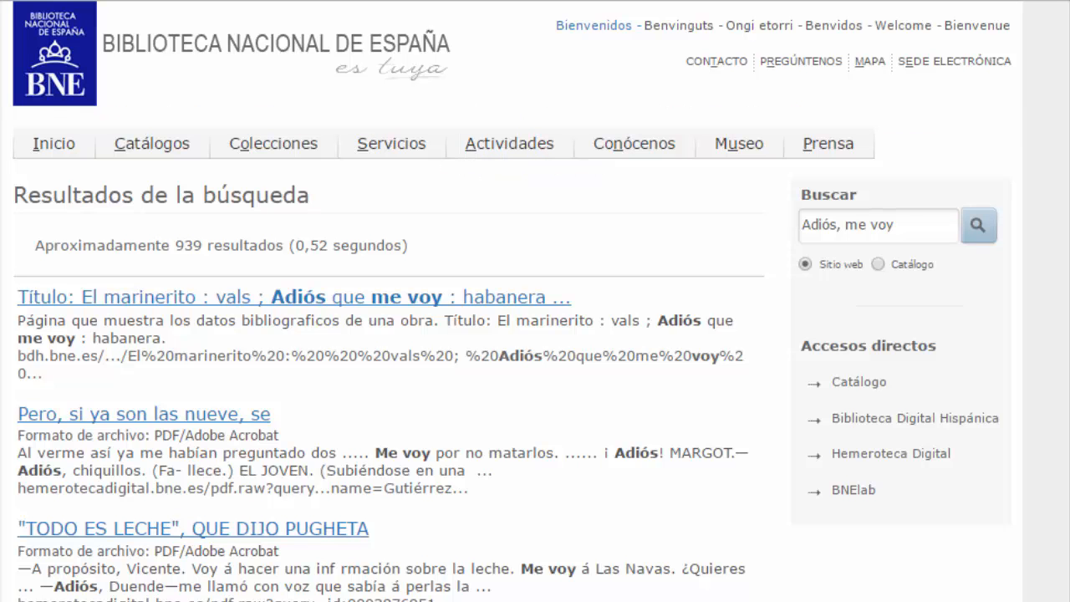
scroll(878, 163, "down", 5)
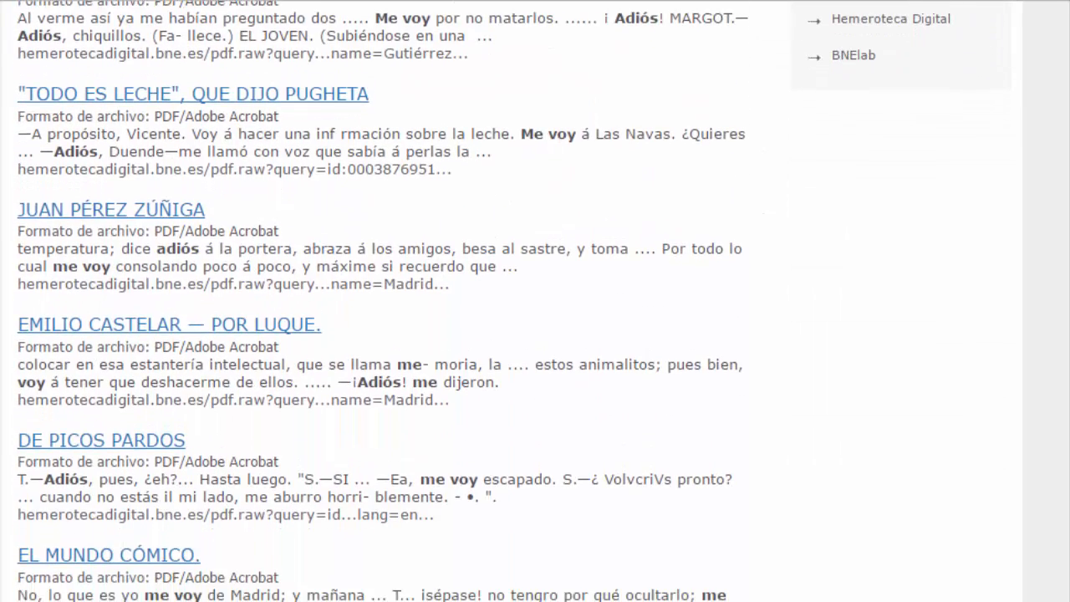
scroll(377, 301, "down", 2)
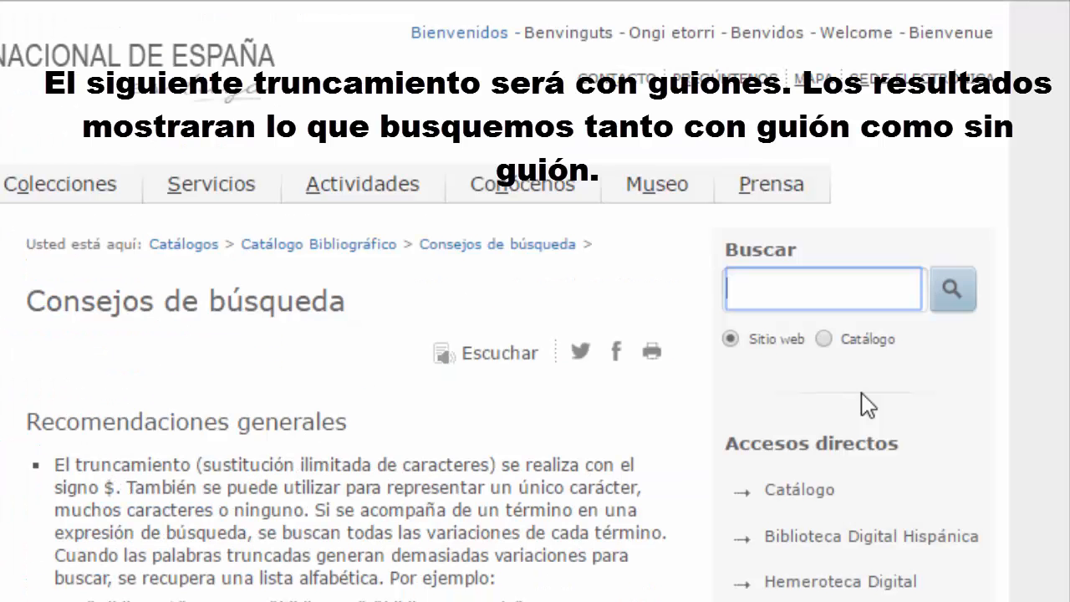
Step: Search the website for the hyphenated name "Valle-Inclán" and compare hyphenated and unhyphenated matches in the results
type("Valle-")
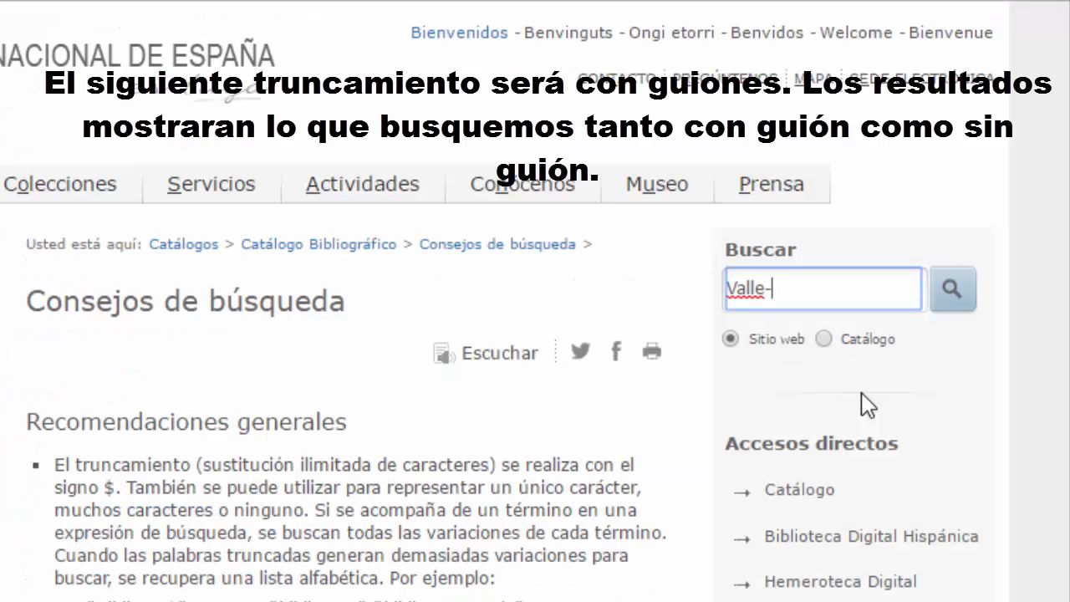
type("Inclán")
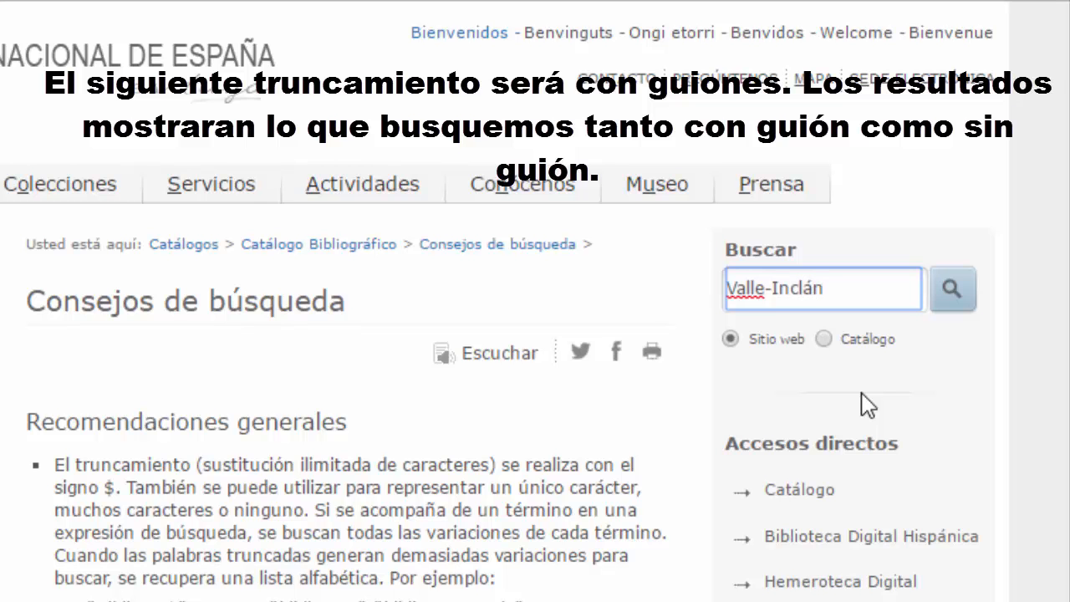
key("Return")
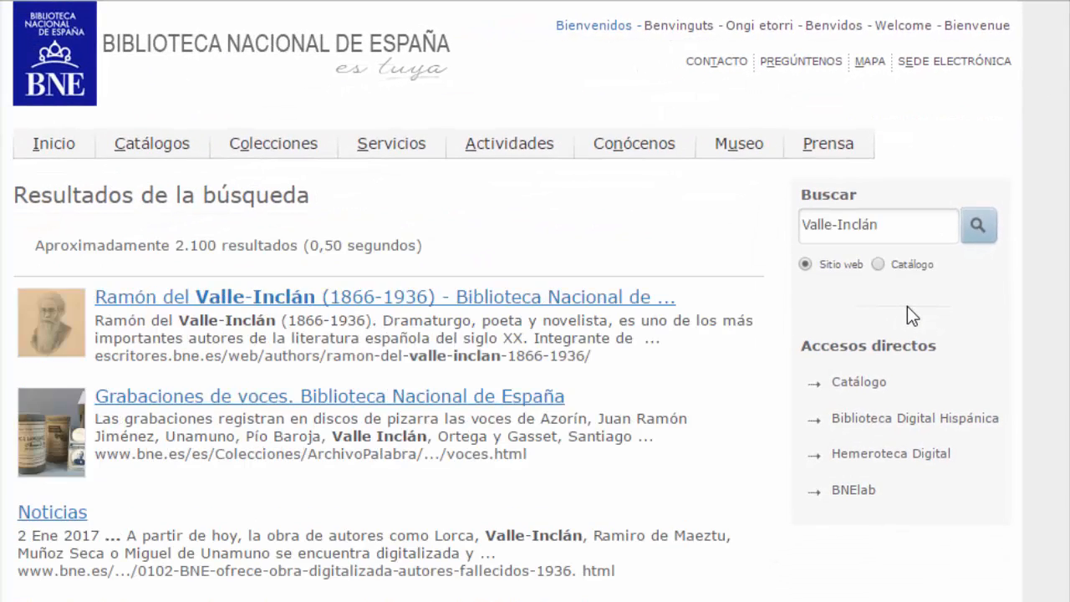
left_click_drag(333, 436, 426, 436)
scroll(275, 577, "down", 1)
left_click_drag(169, 591, 274, 591)
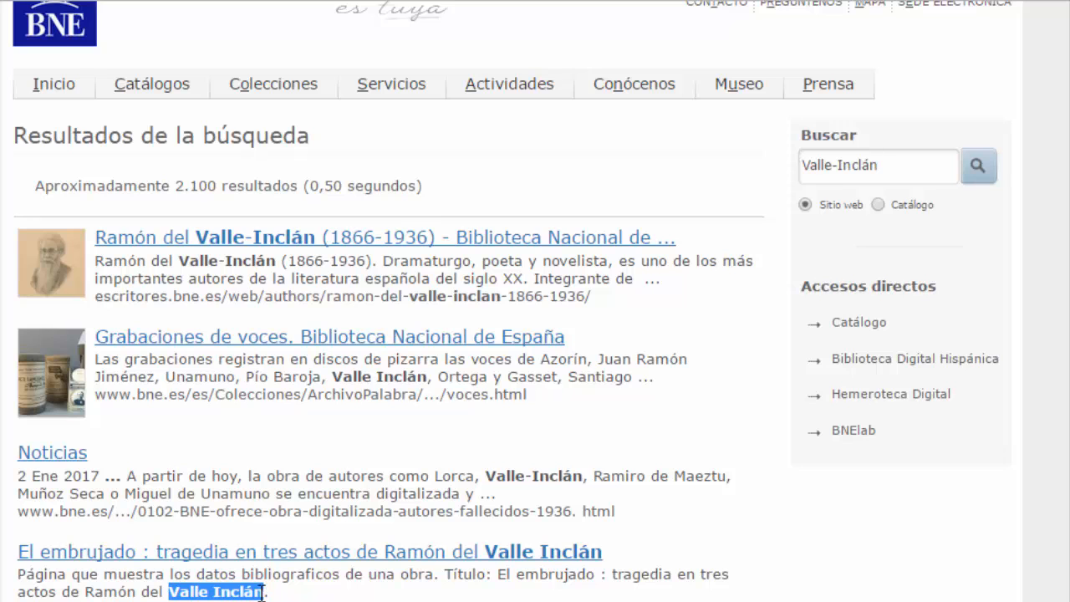
left_click(291, 598)
scroll(978, 328, "down", 3)
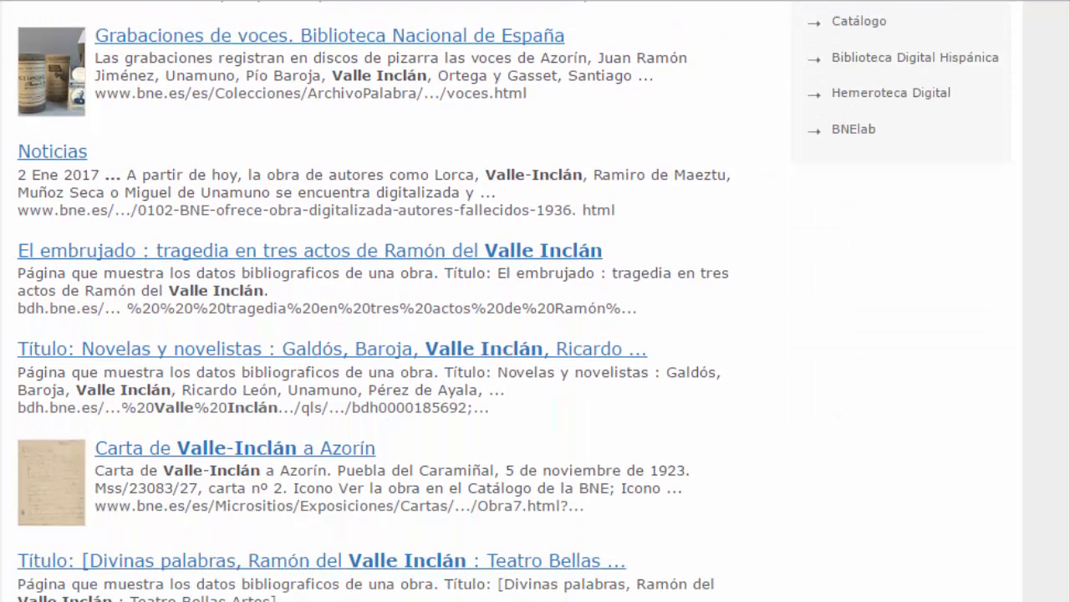
Step: Search the website for "hola ^" with a circumflex and look through the results
scroll(920, 301, "up", 5)
triple_click(896, 220)
type("h")
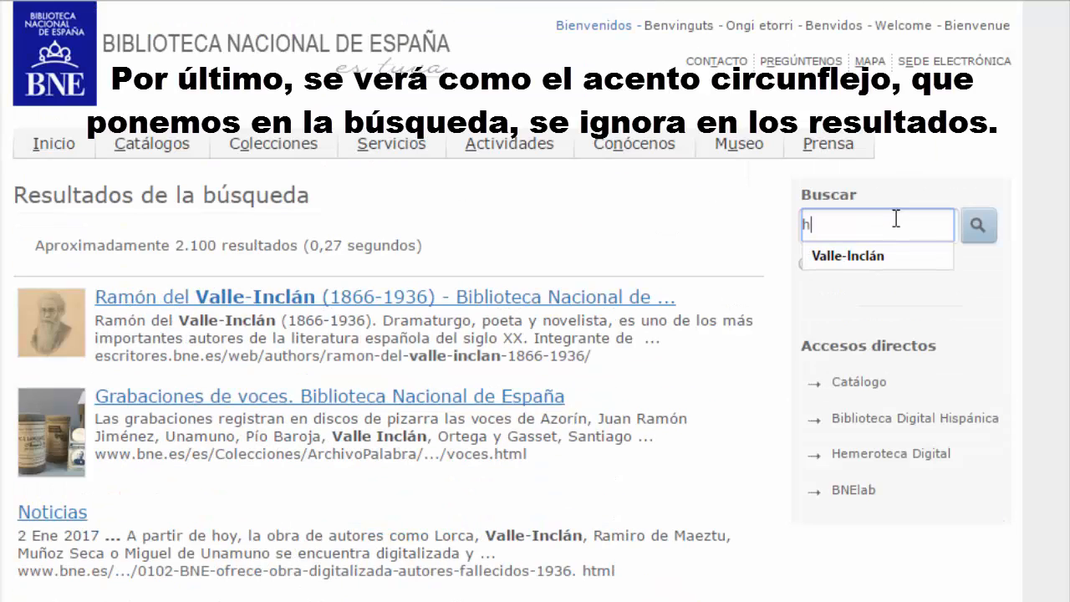
type("ola")
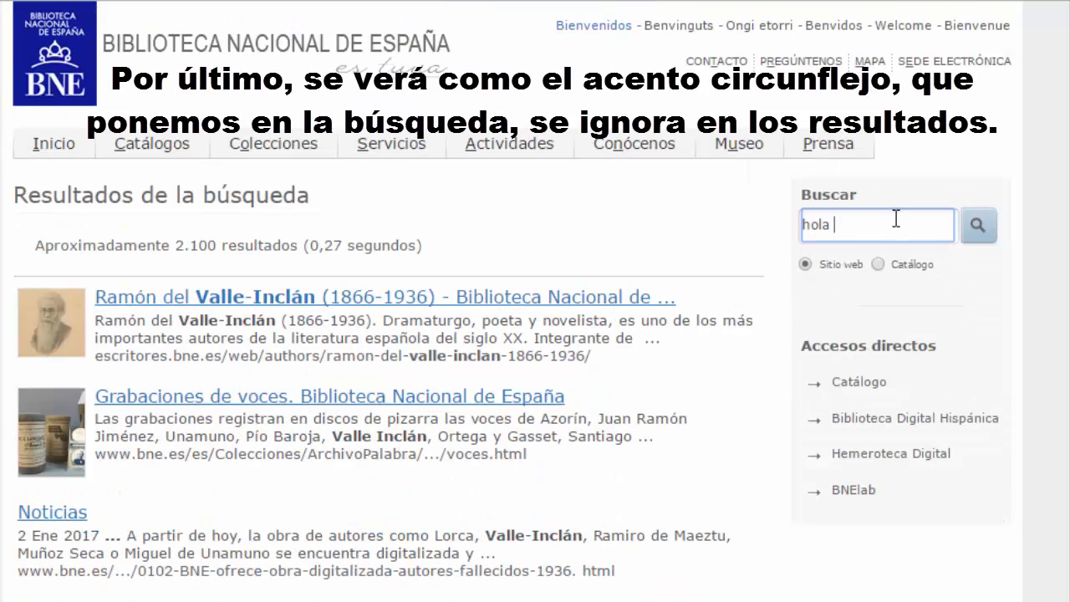
type(" ^")
key("Return")
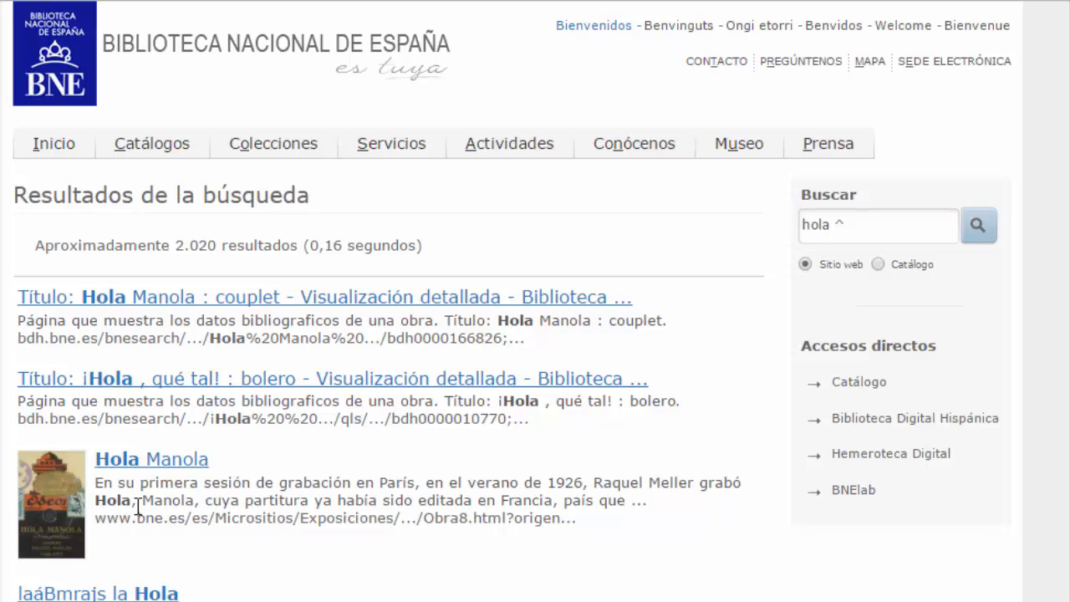
scroll(994, 340, "down", 4)
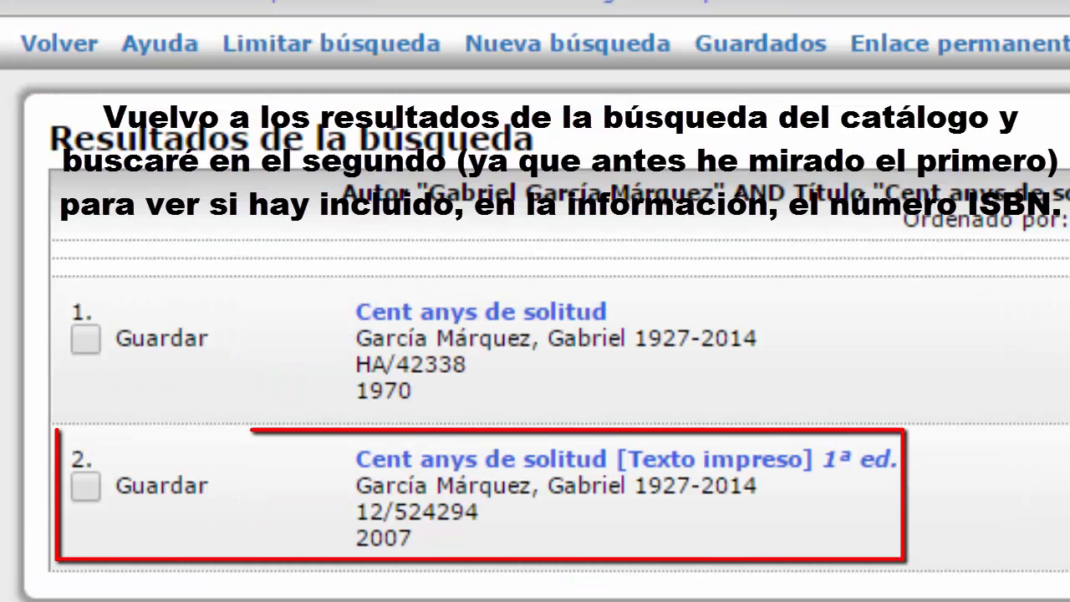
Step: Open the catalogue record of the 2007 edition of Cent anys de solitud and copy its ISBN
left_click(830, 467)
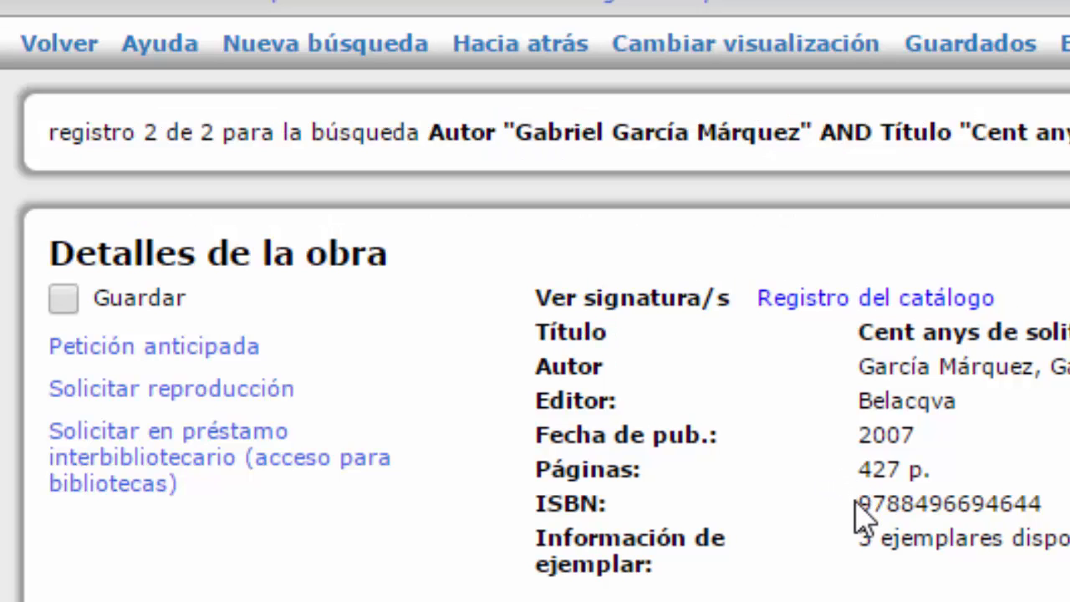
left_click_drag(859, 504, 1030, 502)
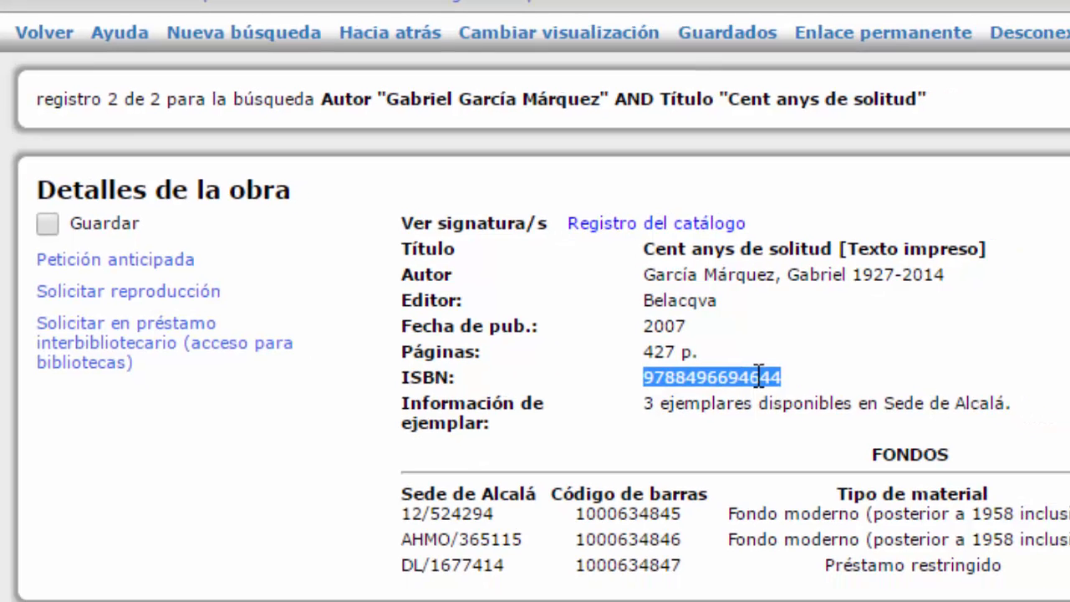
right_click(1011, 503)
left_click(778, 400)
left_click(623, 363)
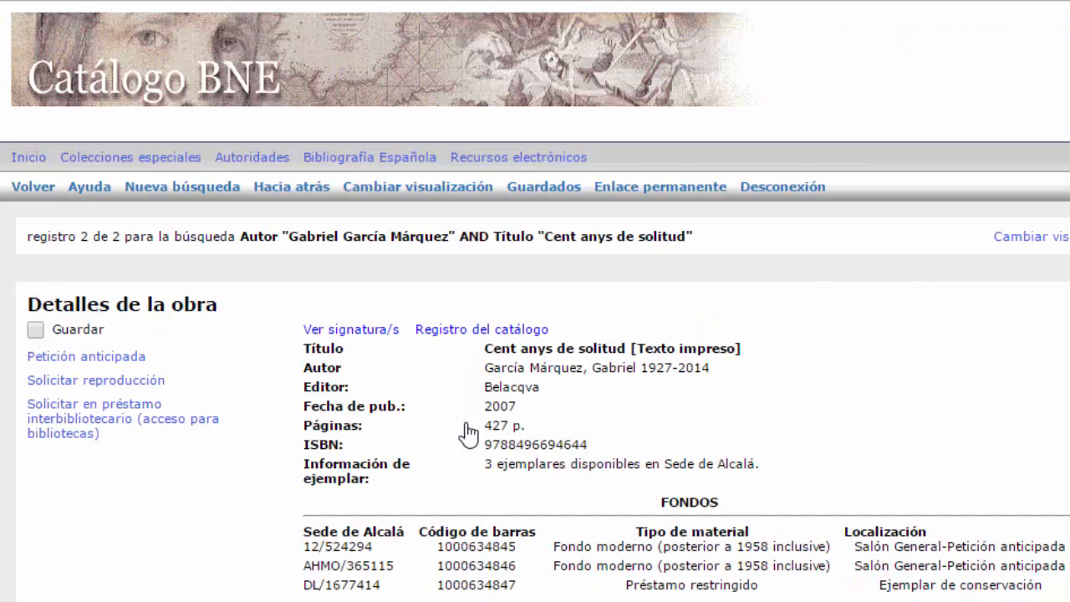
double_click(535, 444)
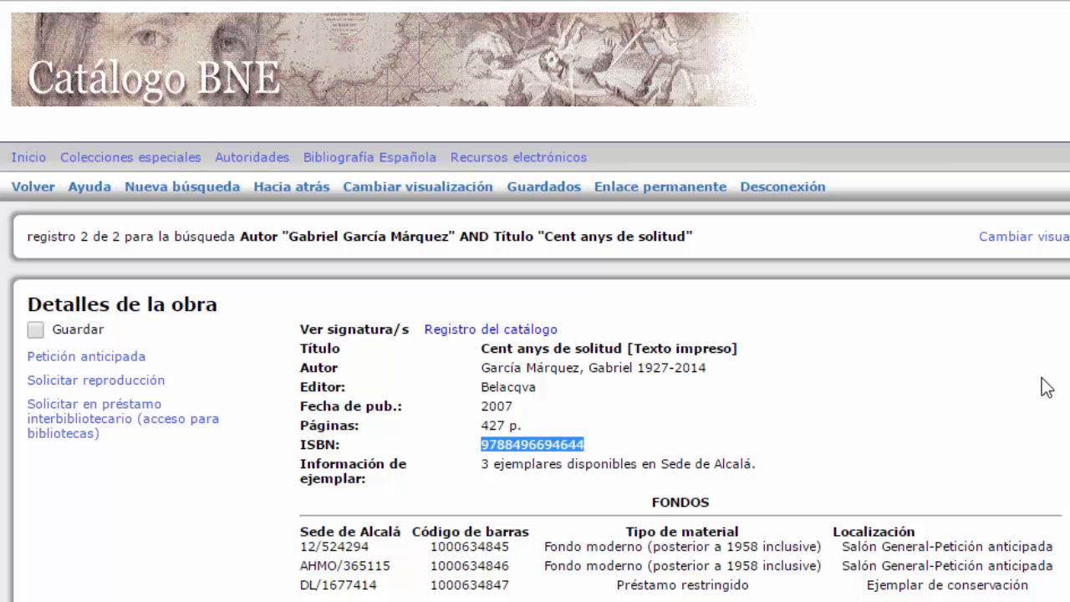
right_click(567, 444)
left_click(623, 459)
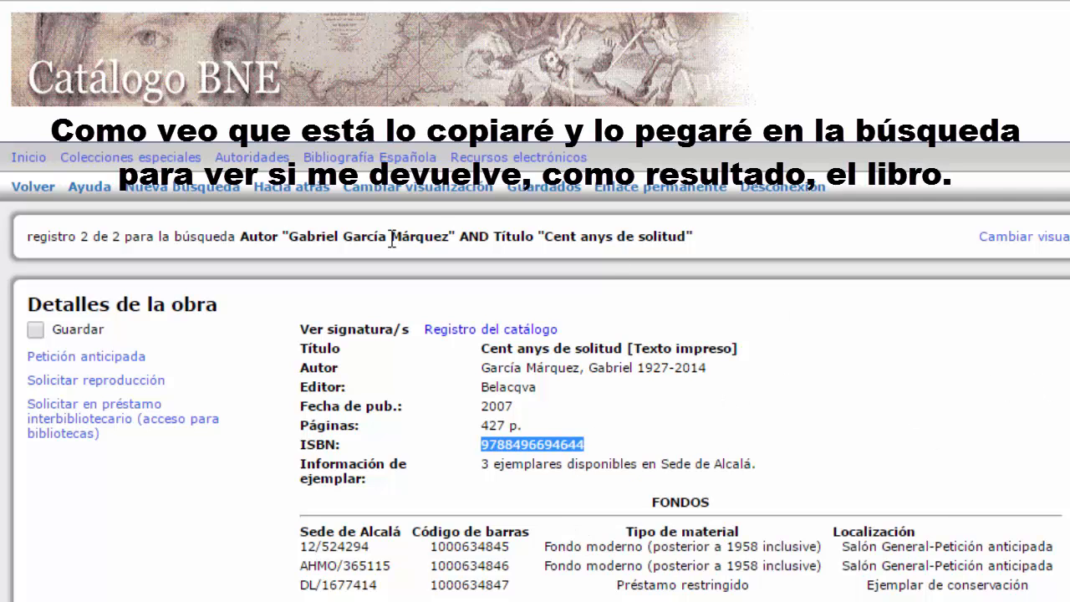
left_click(175, 187)
left_click(461, 335)
left_click(452, 470)
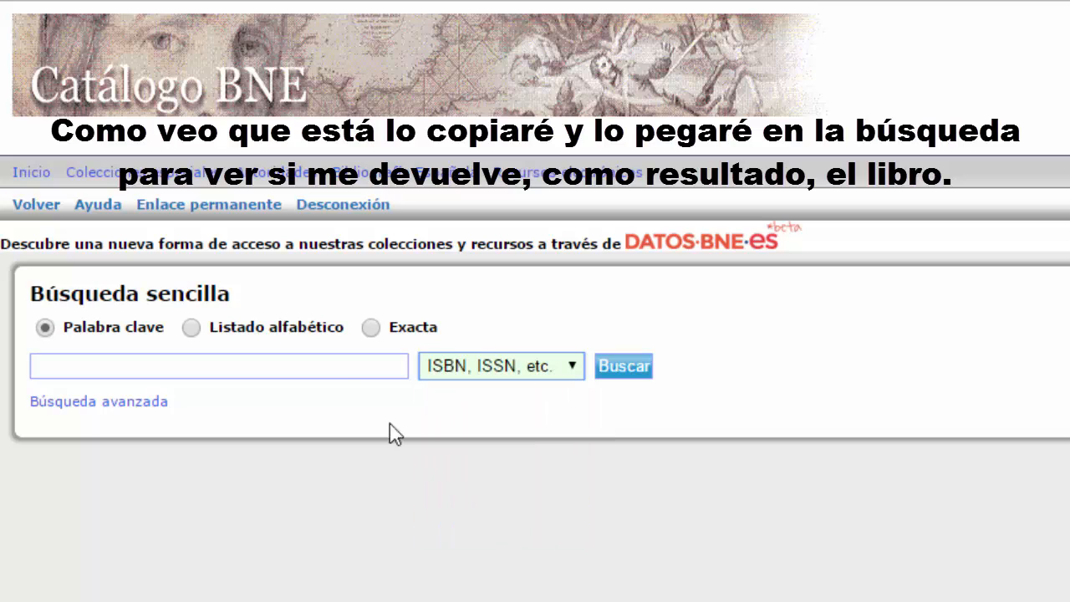
left_click(342, 366)
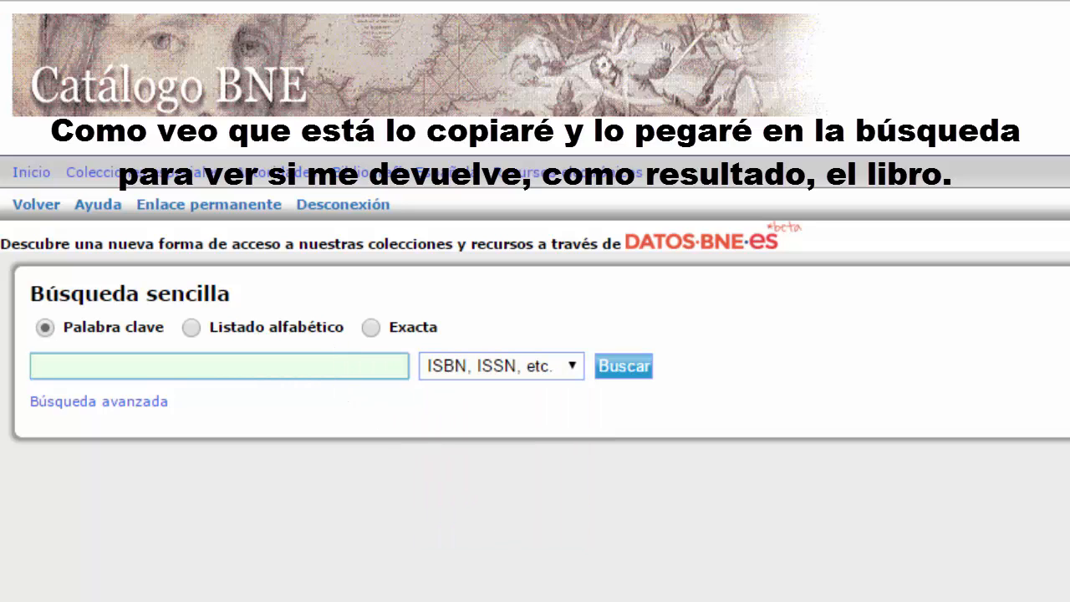
key("ctrl+v")
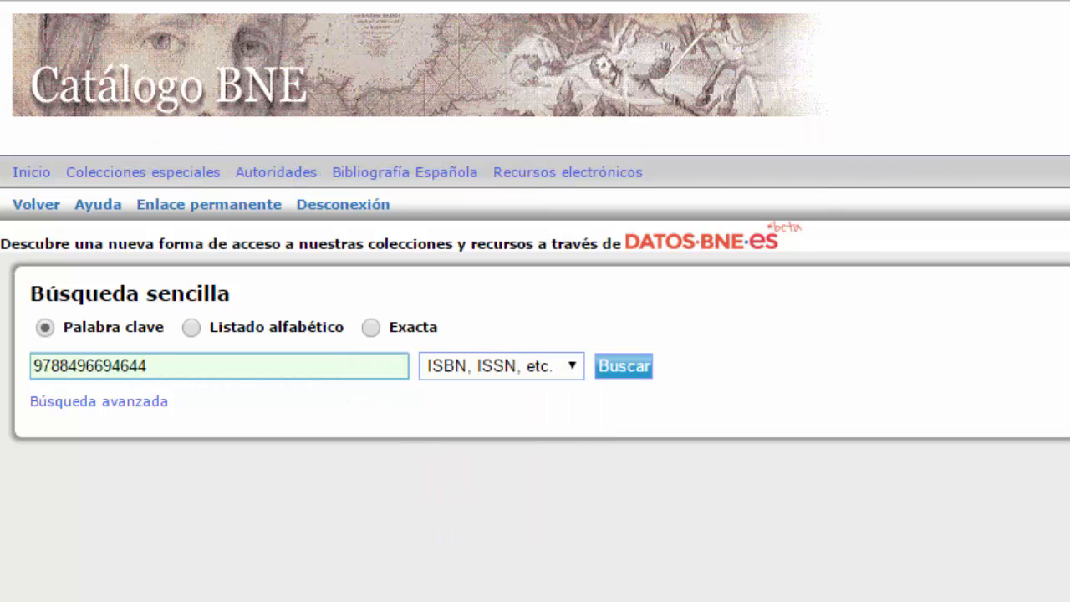
left_click(621, 372)
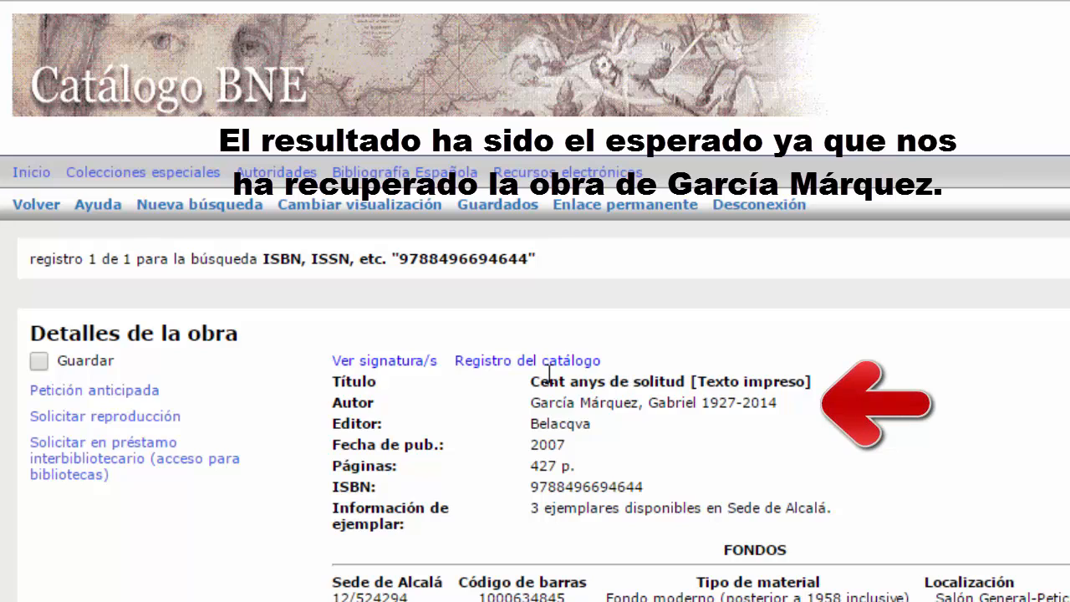
left_click_drag(530, 381, 958, 389)
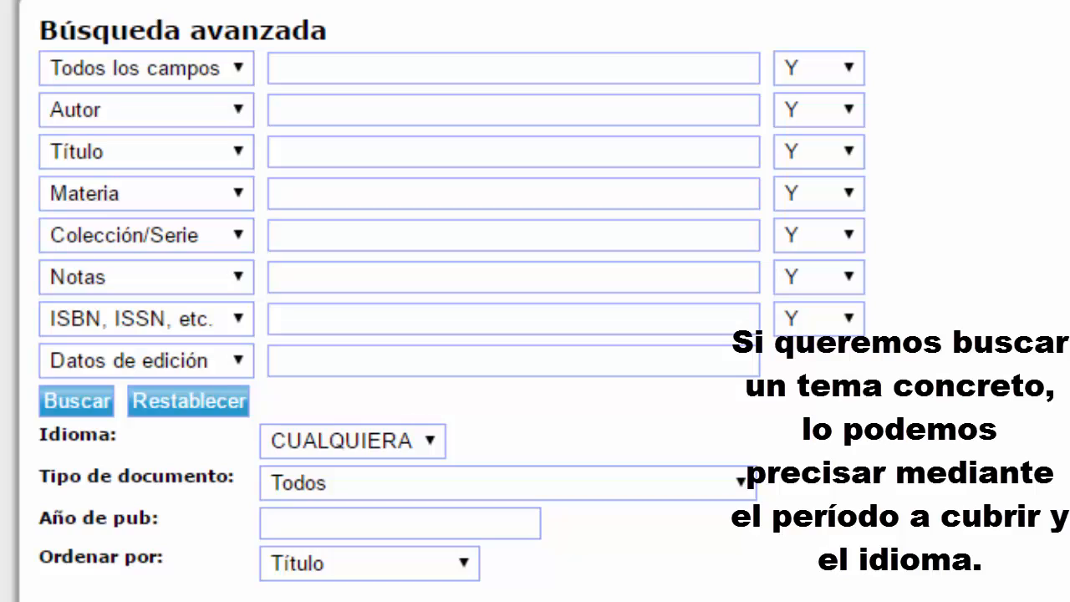
Step: Set the first criterion of the advanced search to Autor with the value Mario Vargas Llosa
left_click(215, 65)
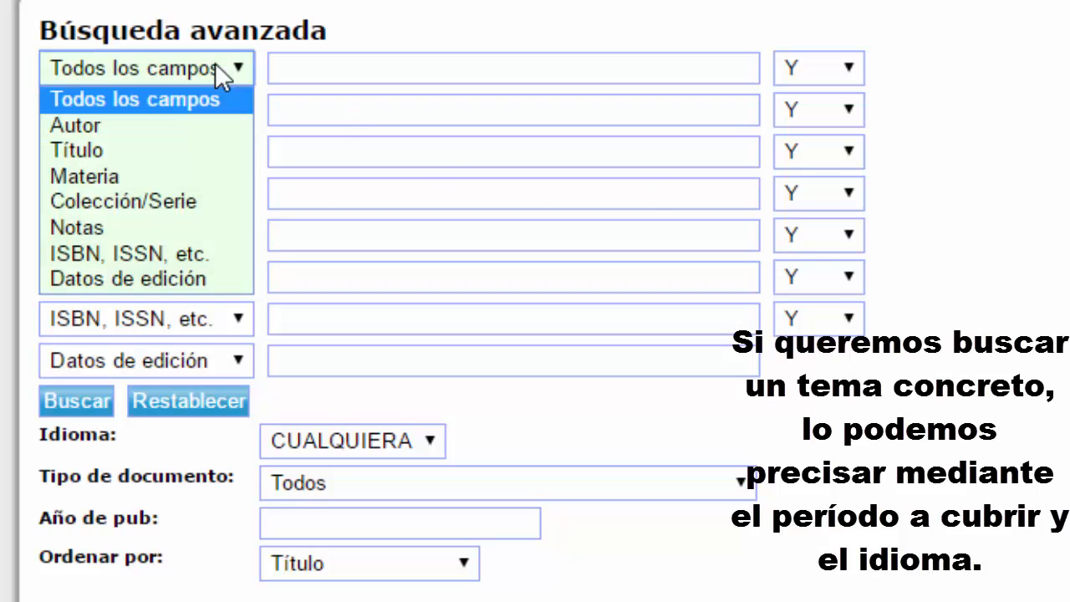
left_click(172, 124)
left_click(312, 73)
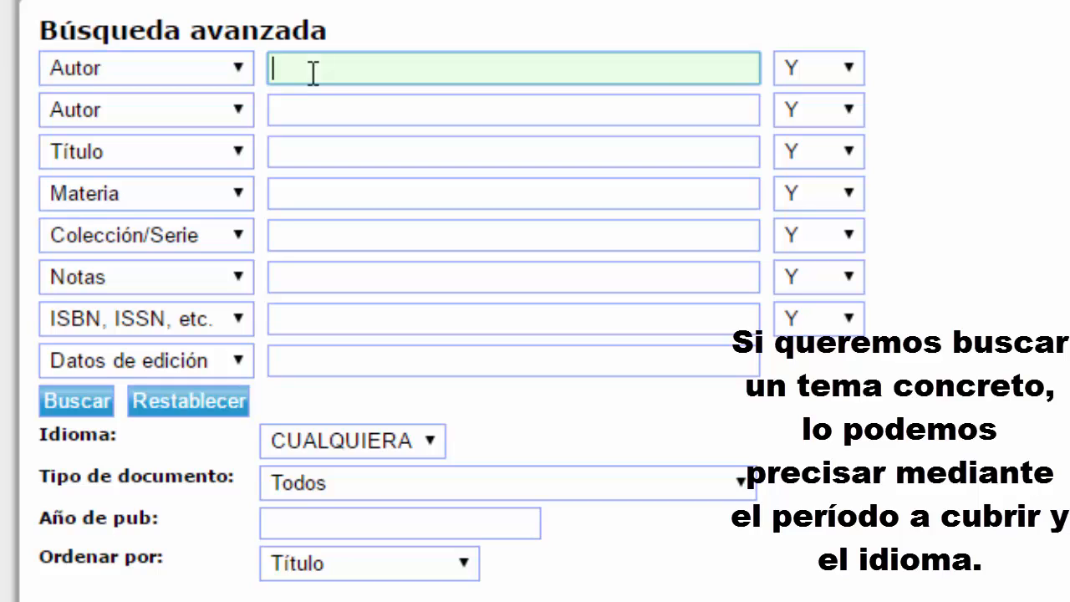
type("Mario Vargas Llosa")
key("Right")
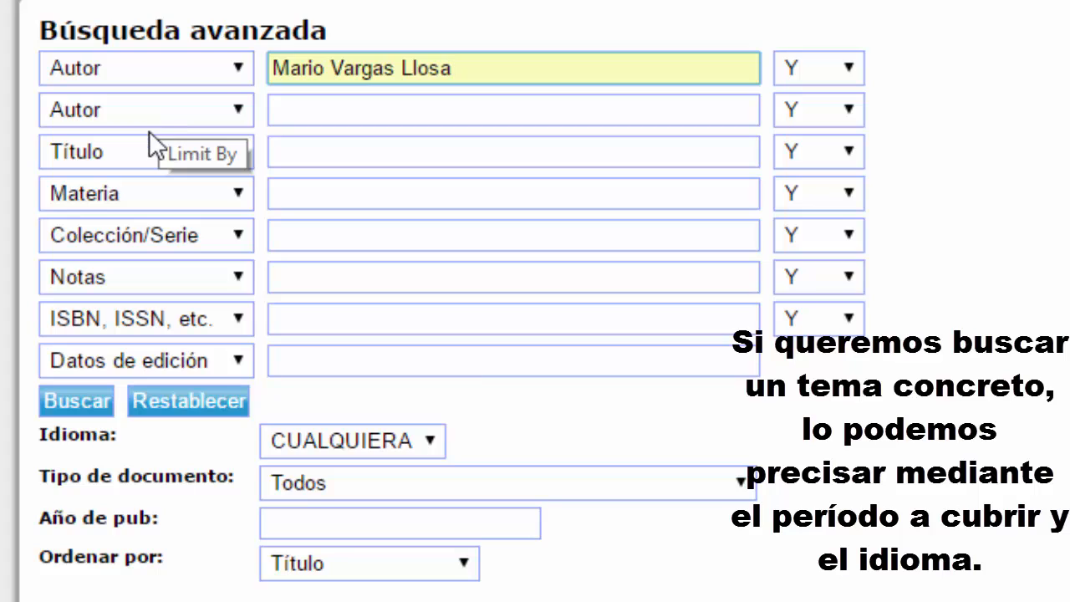
Step: Limit the advanced search to the language Español and publication year 1984, and run it
left_click(304, 441)
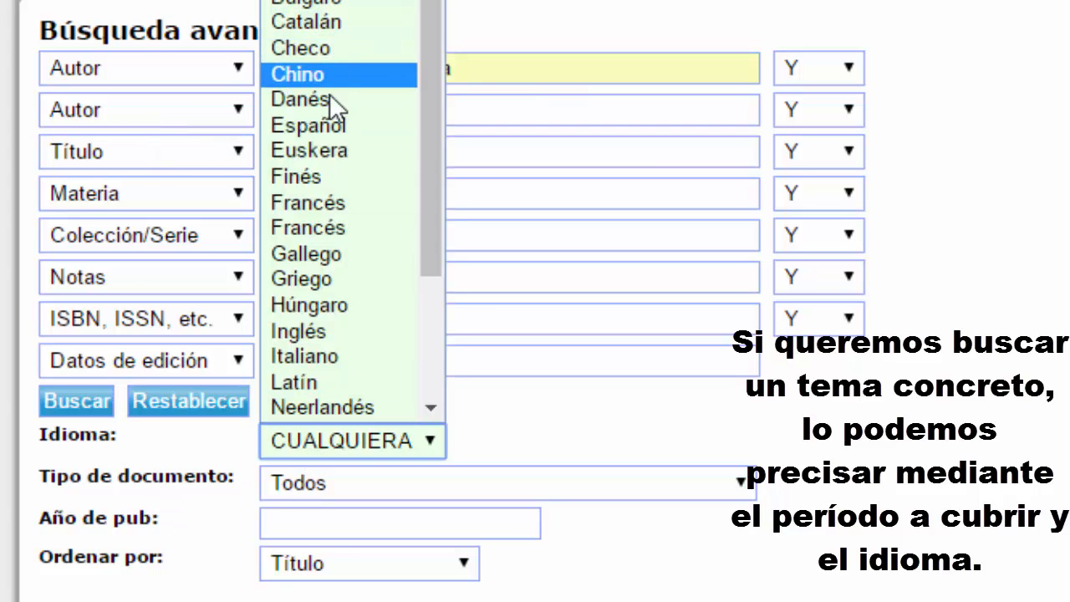
left_click(339, 124)
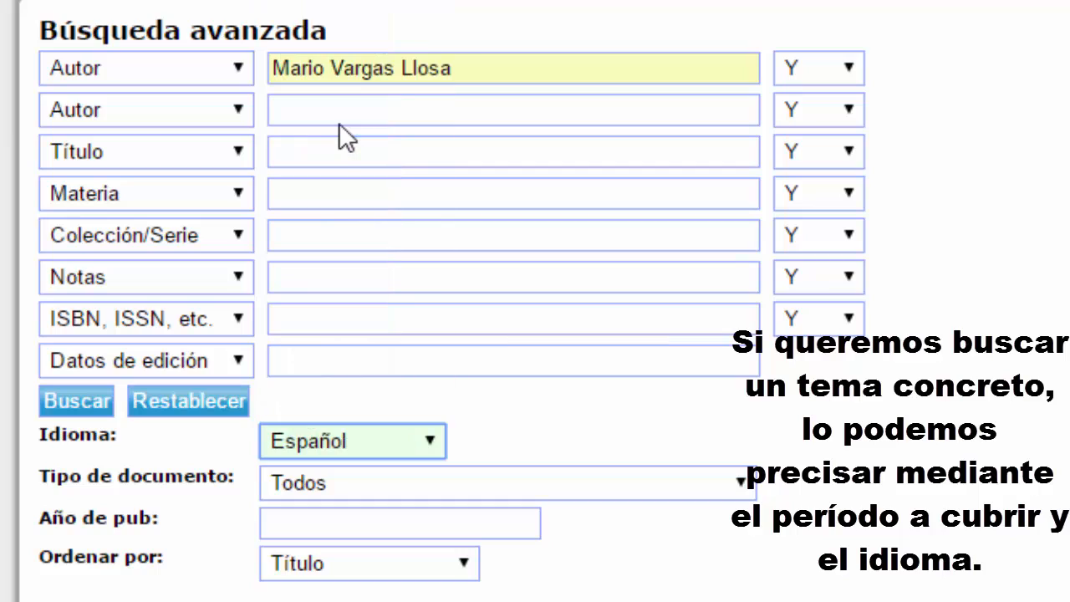
left_click(292, 528)
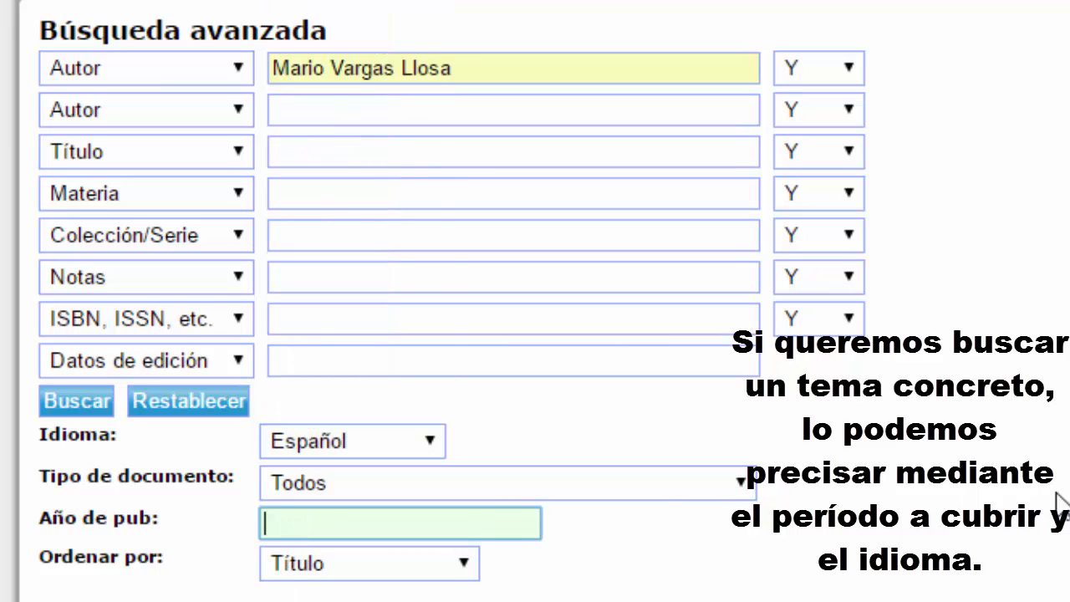
type("1984")
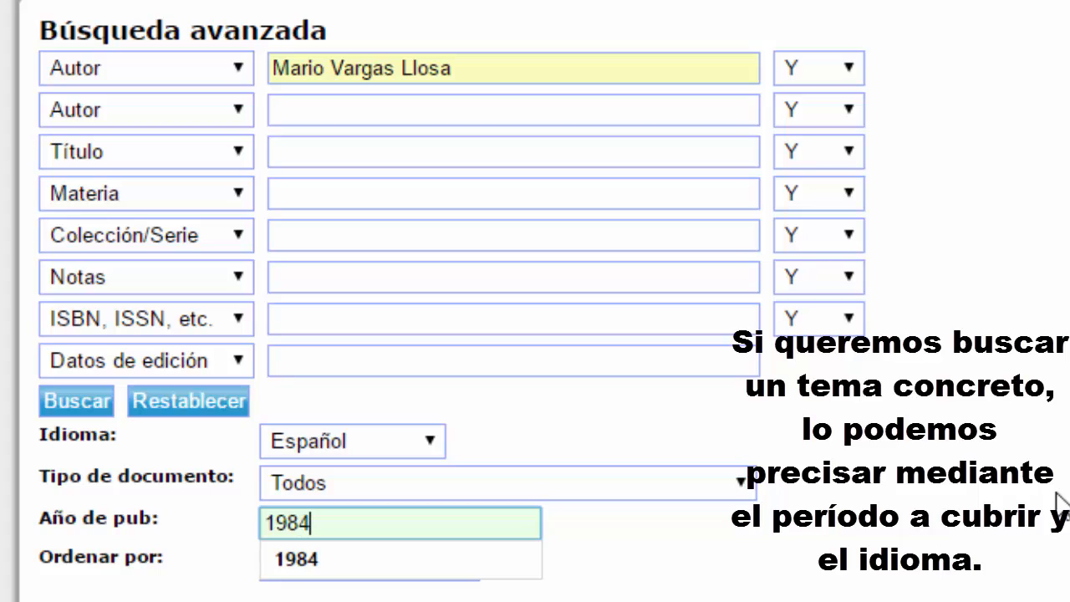
left_click(527, 562)
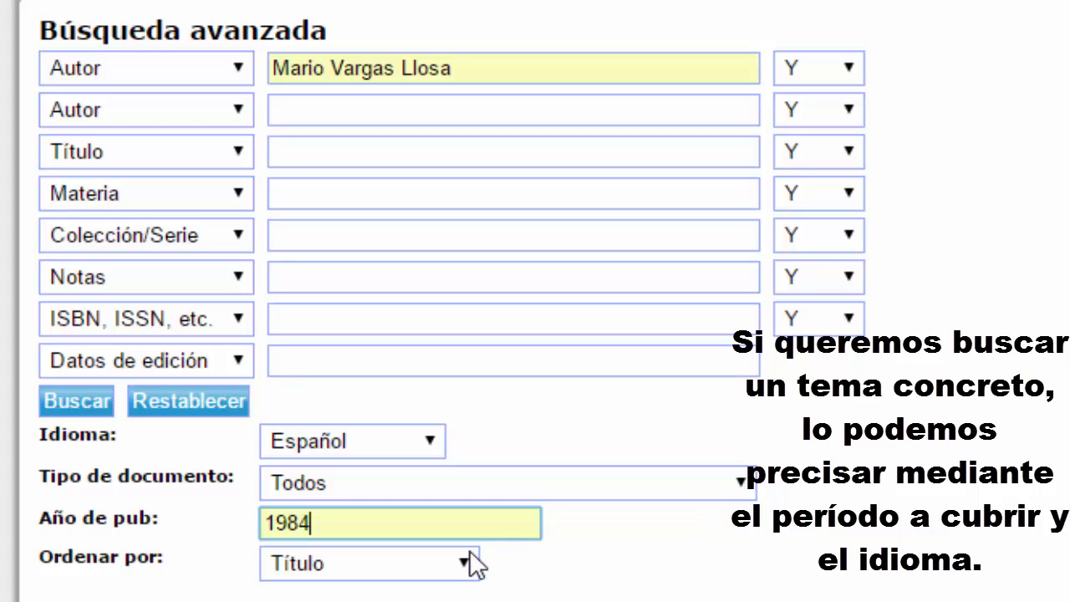
left_click(79, 403)
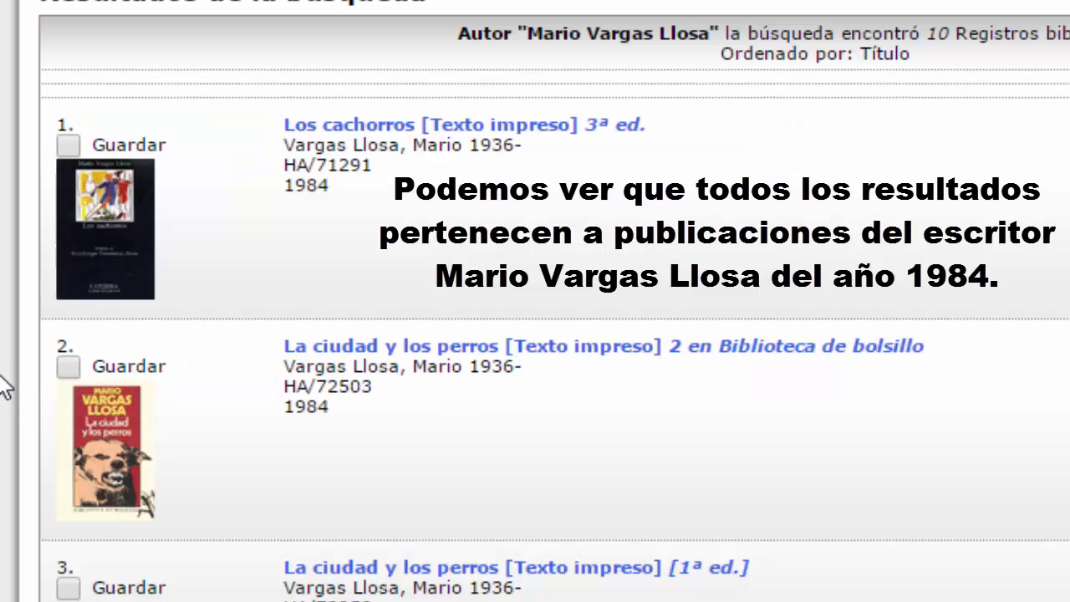
Step: Examine the publication years of the listed works in the search results
triple_click(295, 184)
left_click_drag(349, 183, 284, 187)
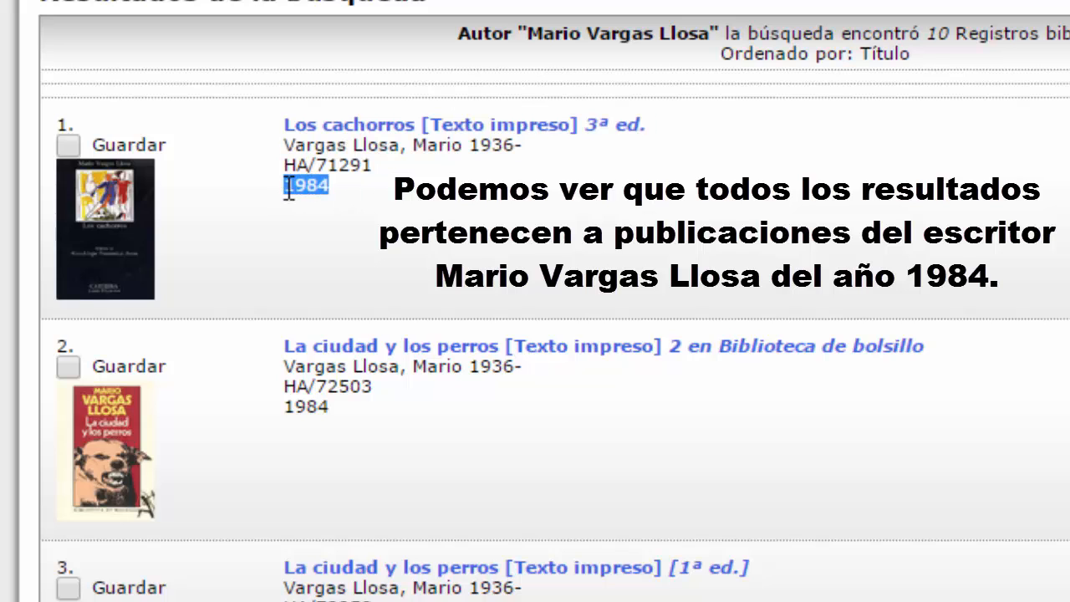
triple_click(281, 405)
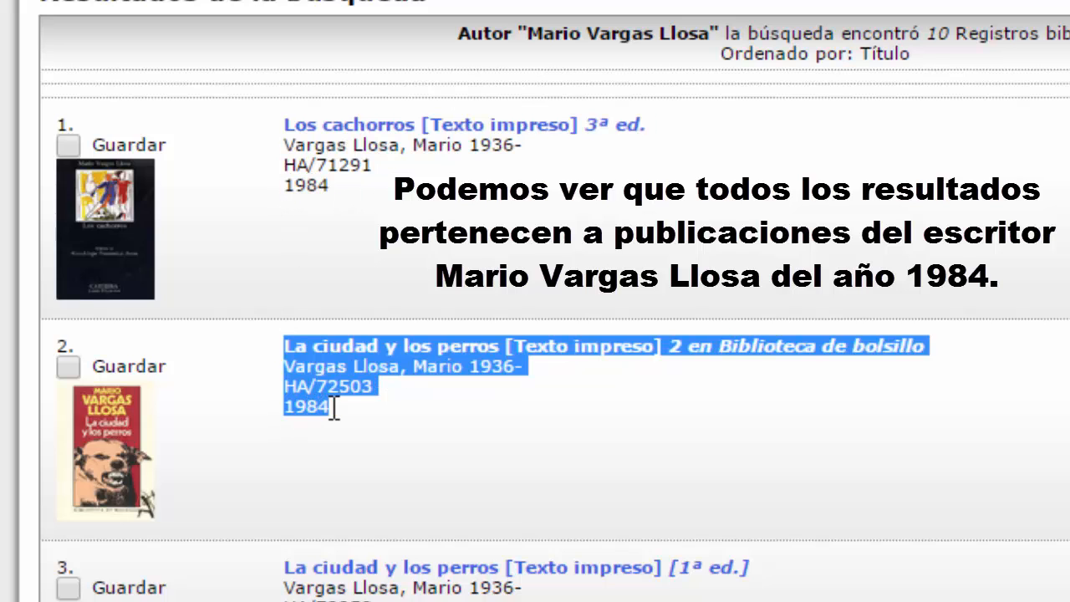
left_click_drag(331, 406, 283, 406)
triple_click(332, 409)
left_click(356, 411)
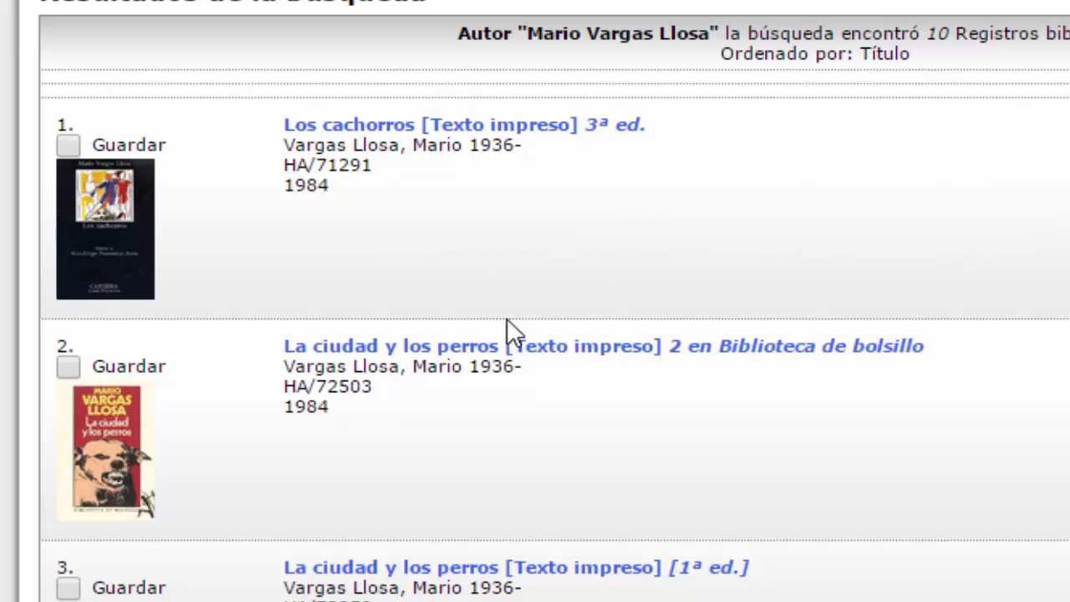
scroll(555, 294, "down", 1)
scroll(962, 348, "down", 2)
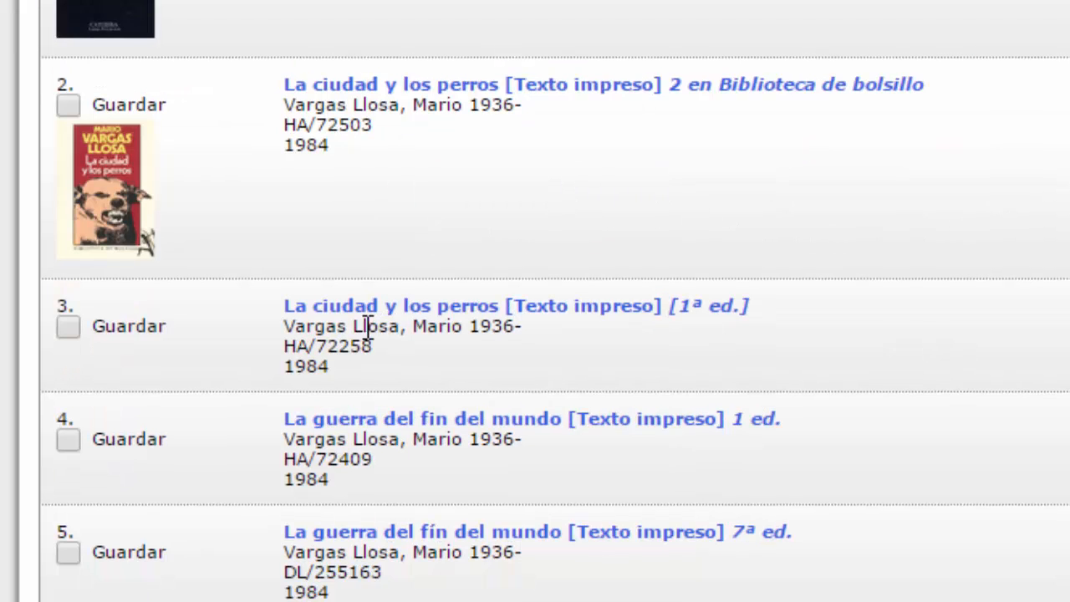